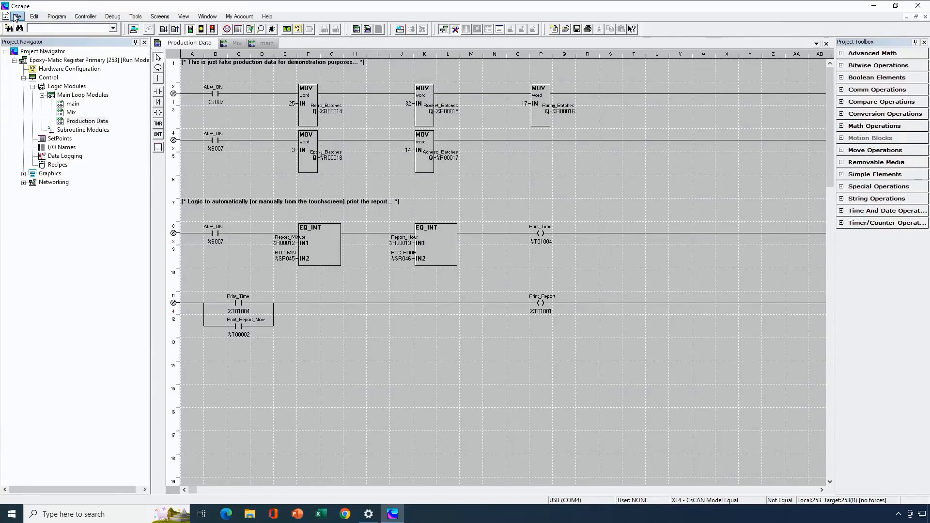
Save a copy of the program under the file name Epoxy-Matic Register Secondary
click(17, 17)
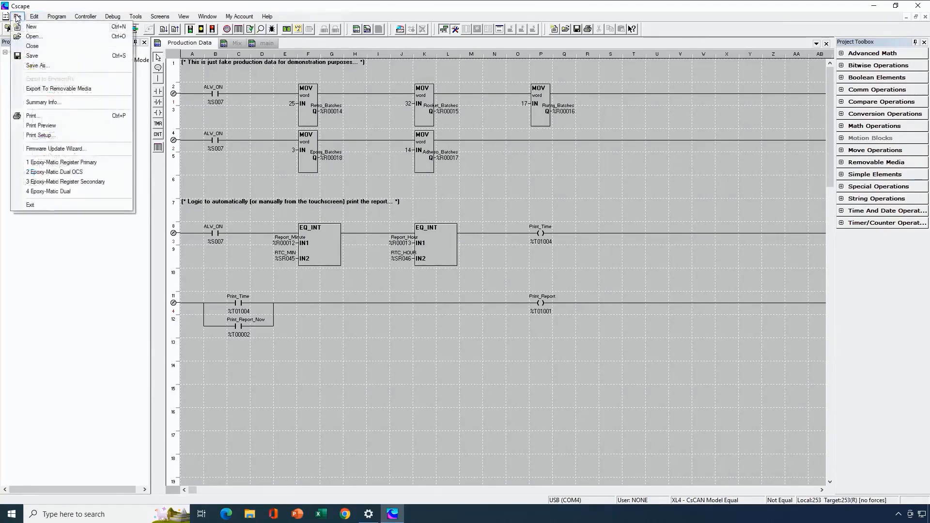
click(39, 65)
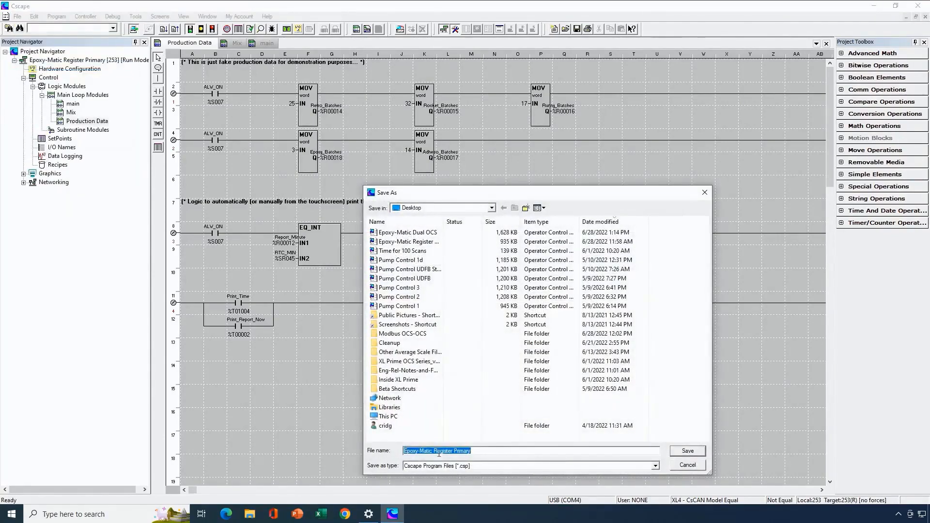
click(479, 452)
key(BackSpace)
key(BackSpace)
key(BackSpace)
key(BackSpace)
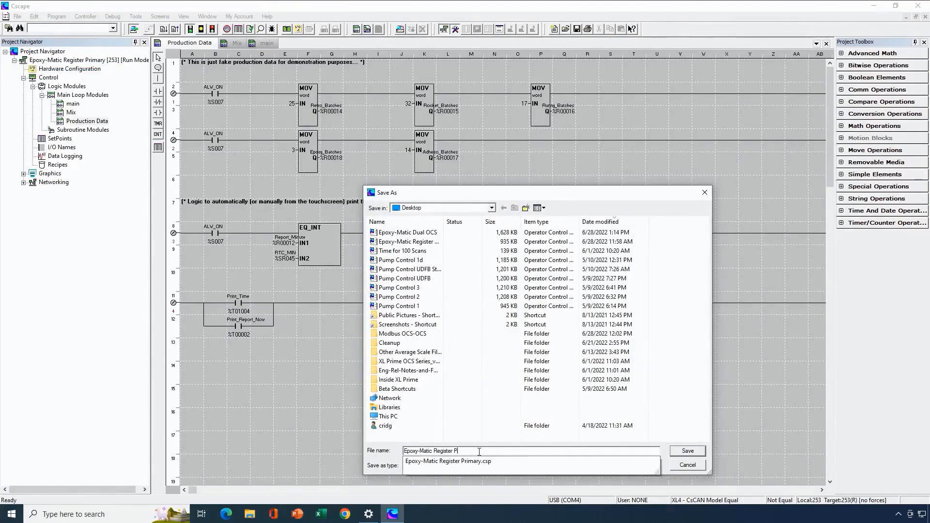
text(Secondary)
key(Return)
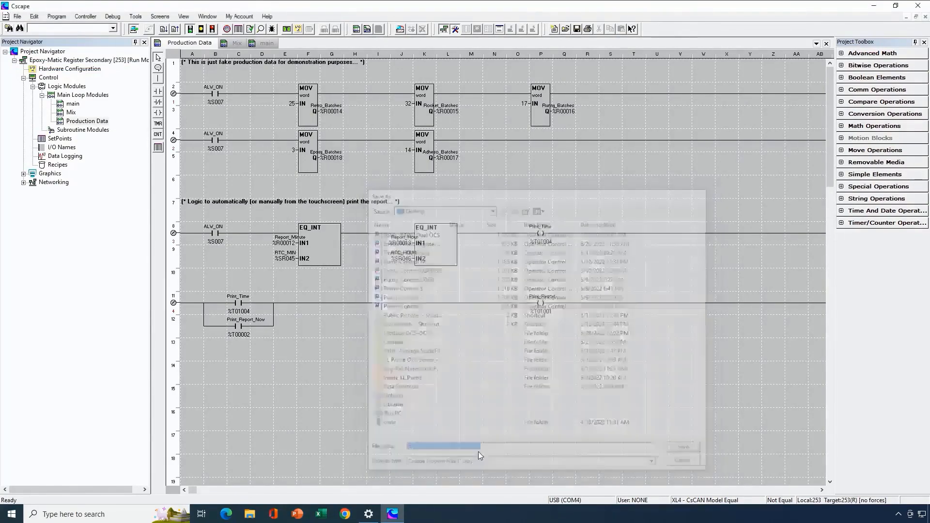
Delete all of the ladder logic in the main module
double_click(77, 105)
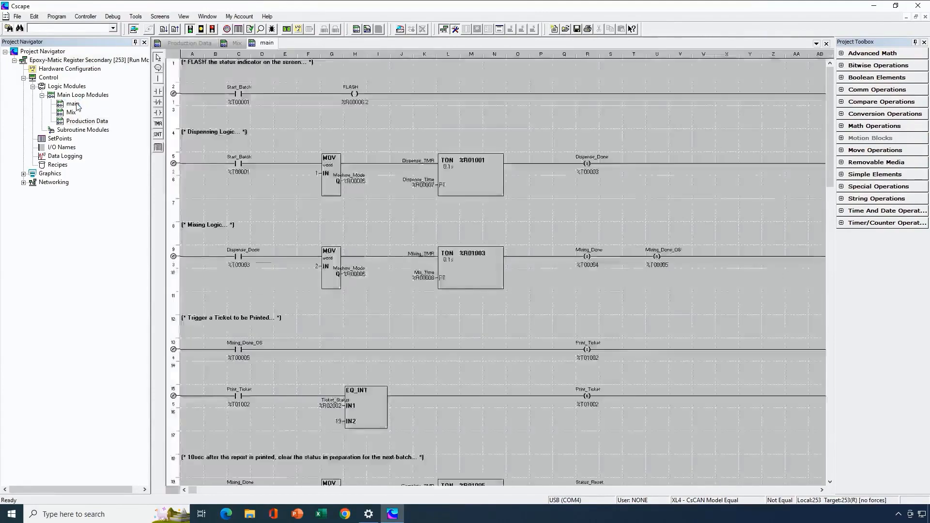
key(ctrl+a)
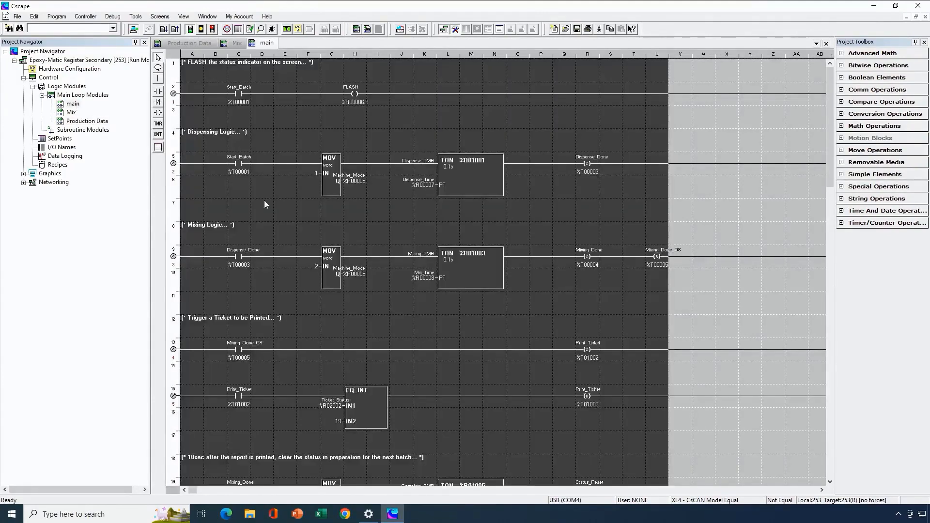
right_click(317, 196)
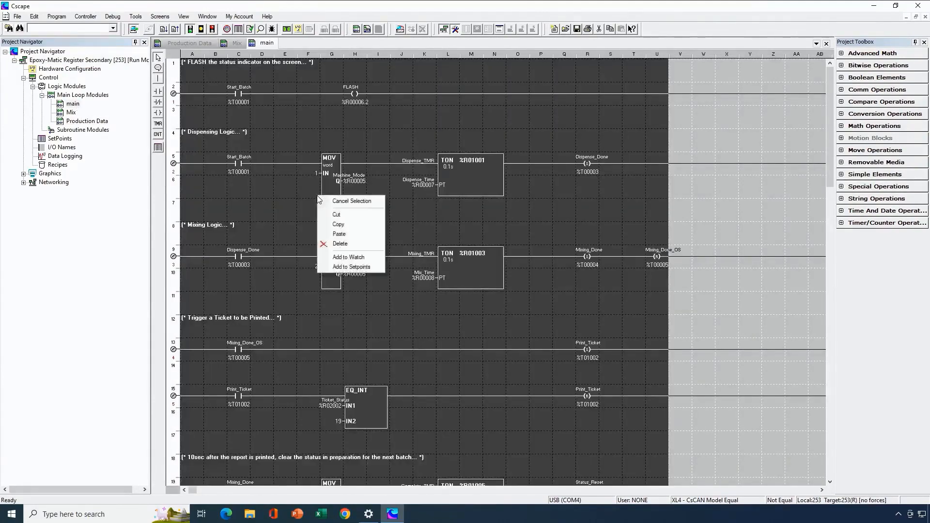
click(340, 244)
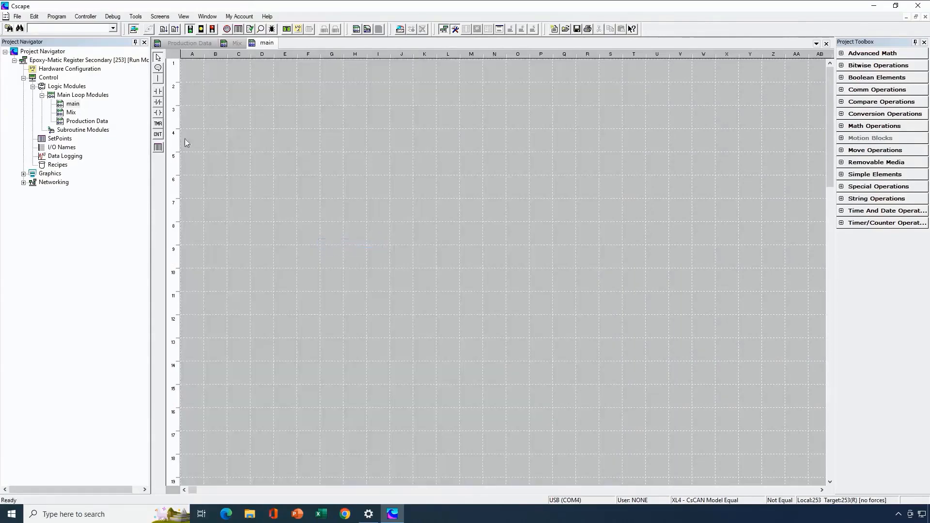
Remove the Mix and Production Data logic modules from the program
double_click(70, 113)
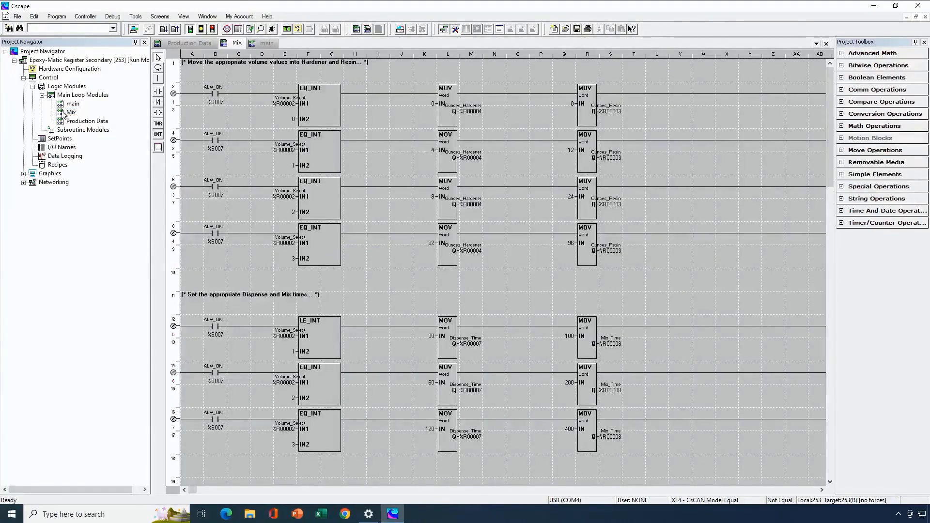
right_click(64, 112)
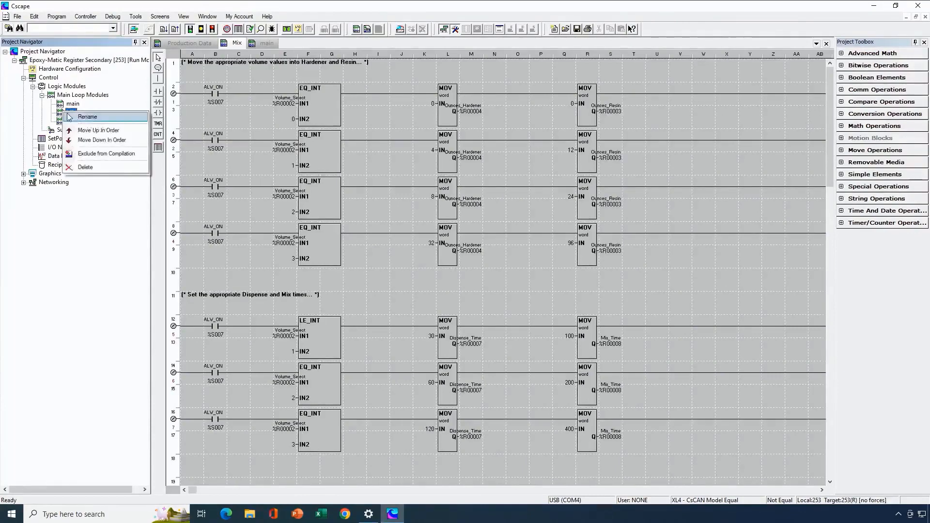
click(97, 167)
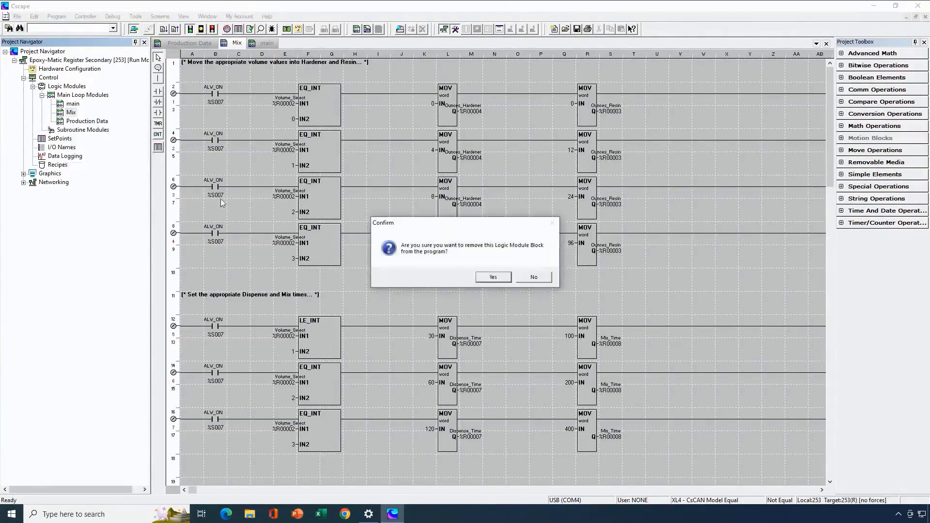
click(483, 277)
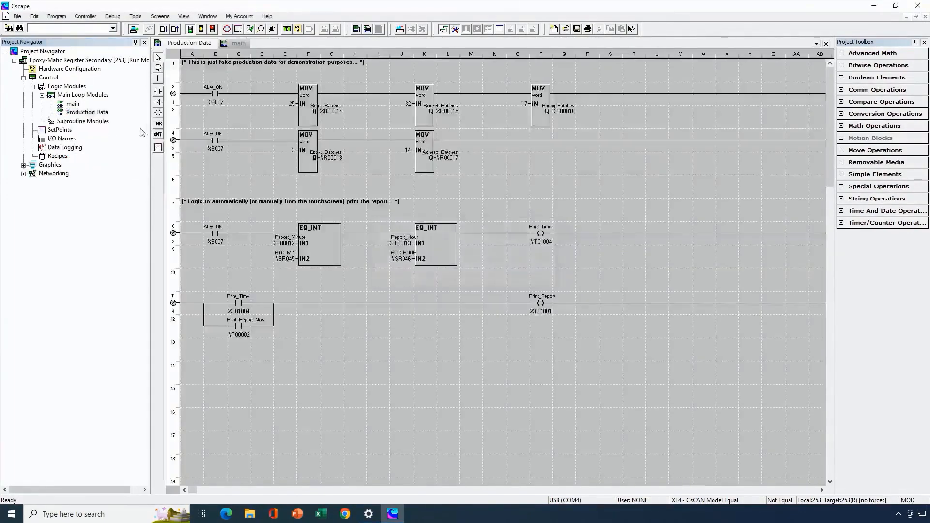
right_click(85, 113)
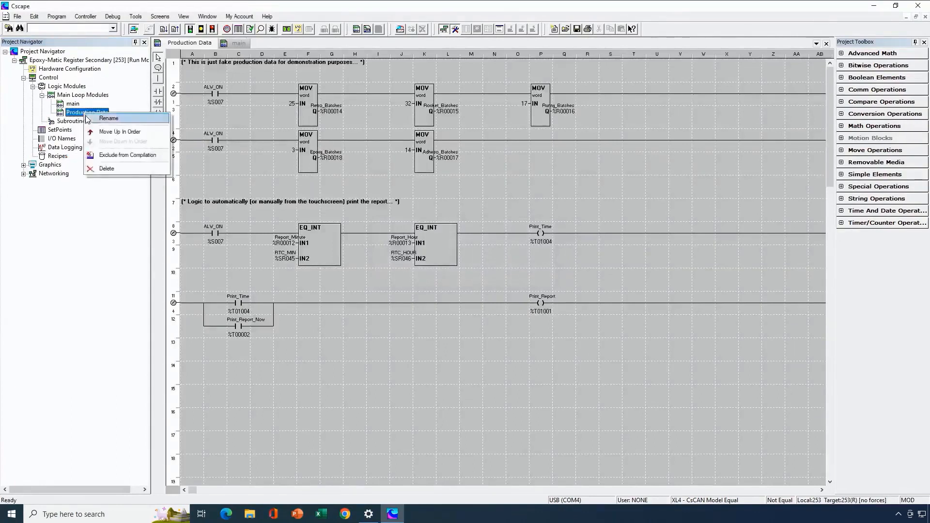
click(105, 168)
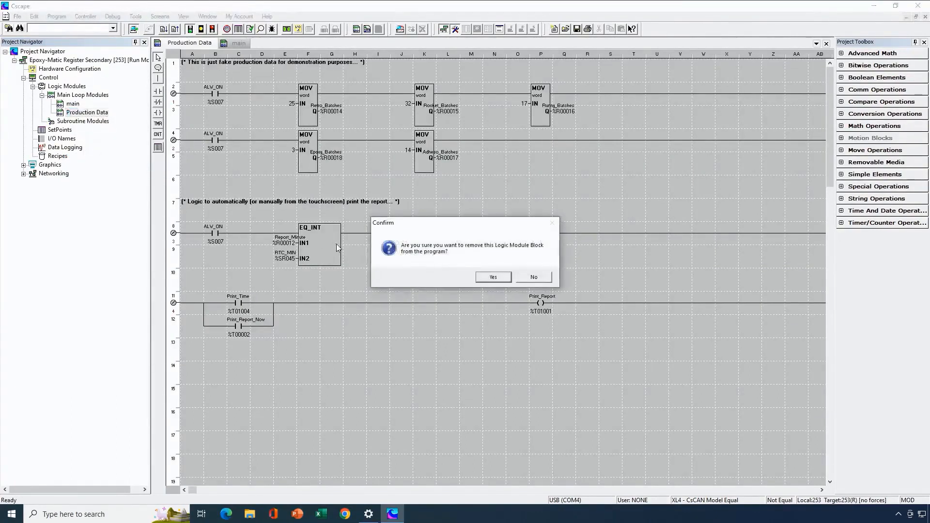
click(486, 279)
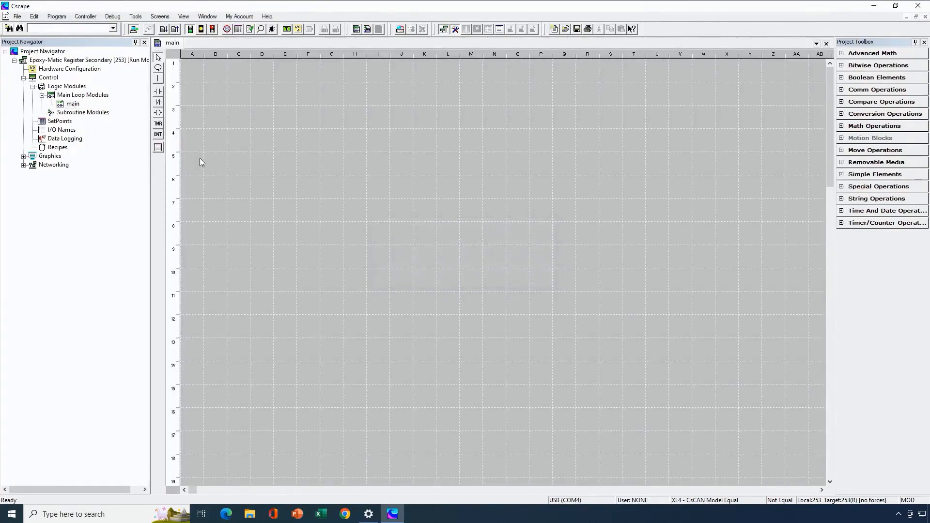
Review the I/O names list, checking the %R registers from Product_Select and the %T bits from Start_Batch onward
click(56, 16)
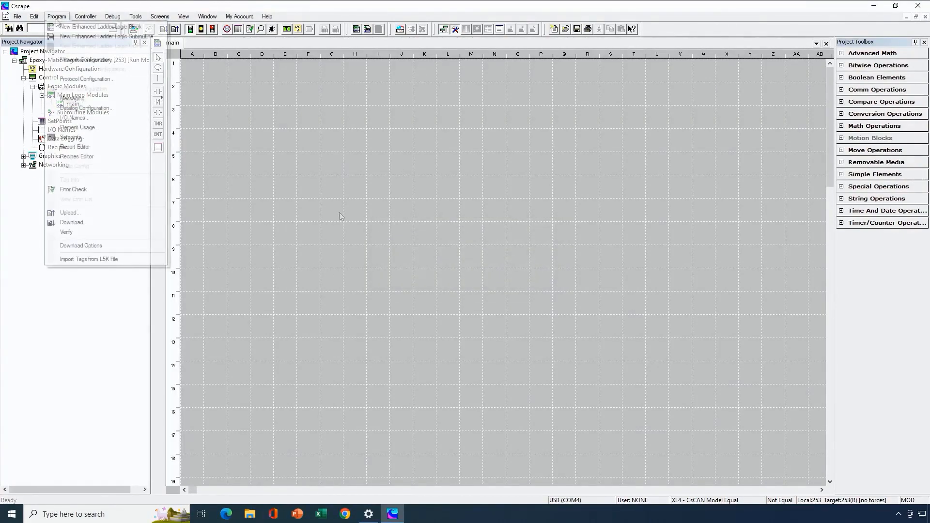
click(73, 117)
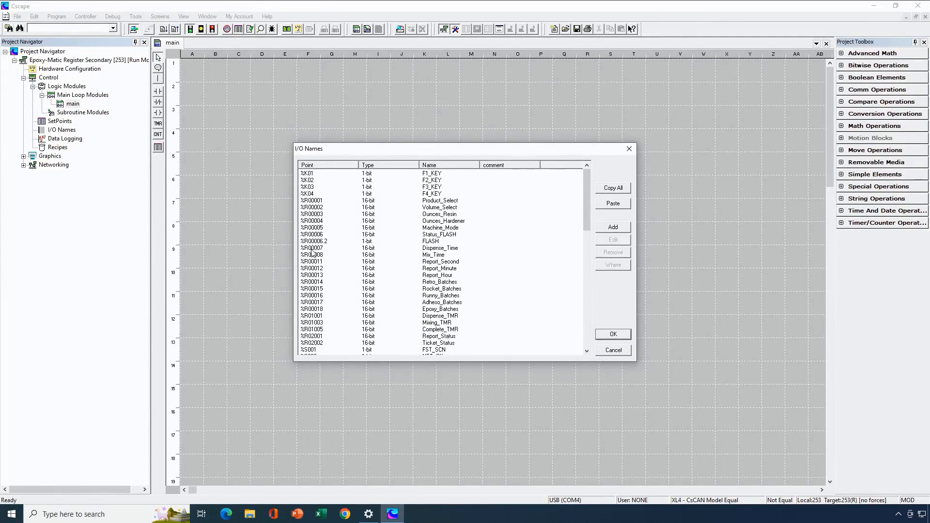
click(314, 202)
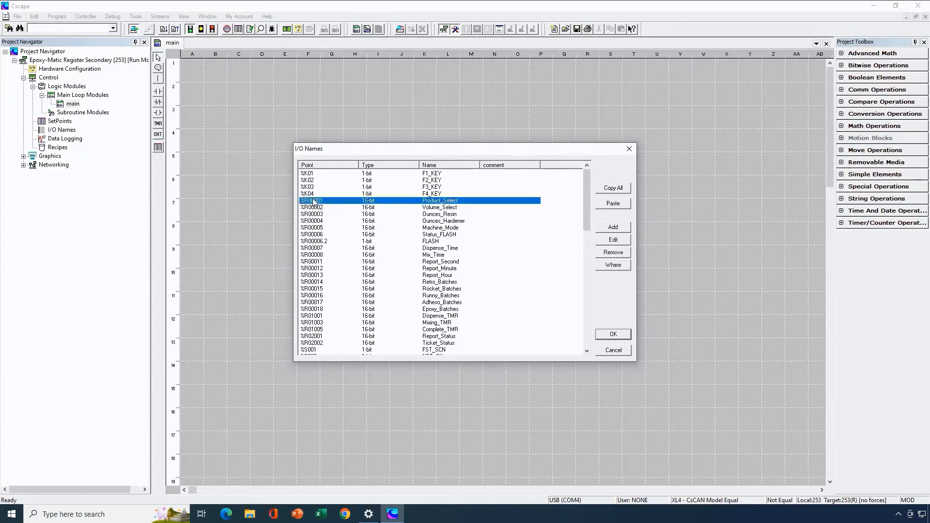
scroll(323, 257, down, 8)
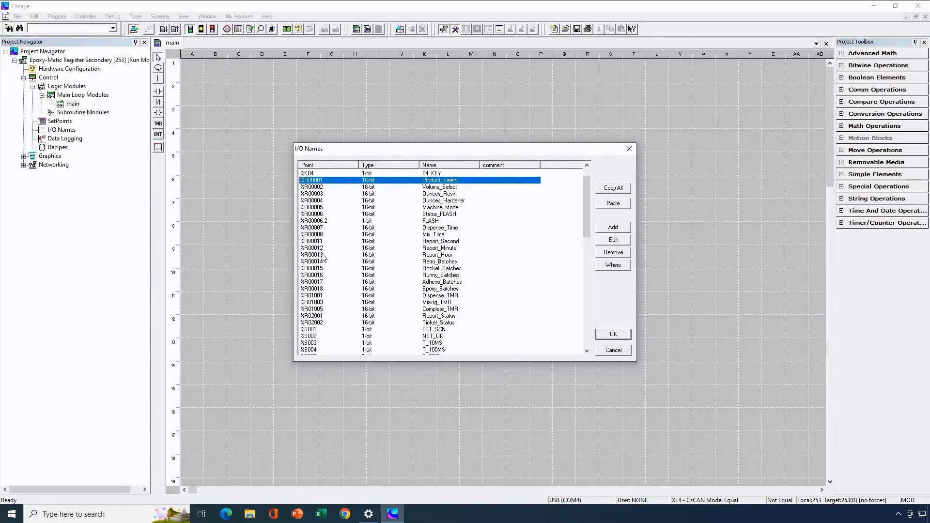
scroll(324, 257, down, 9)
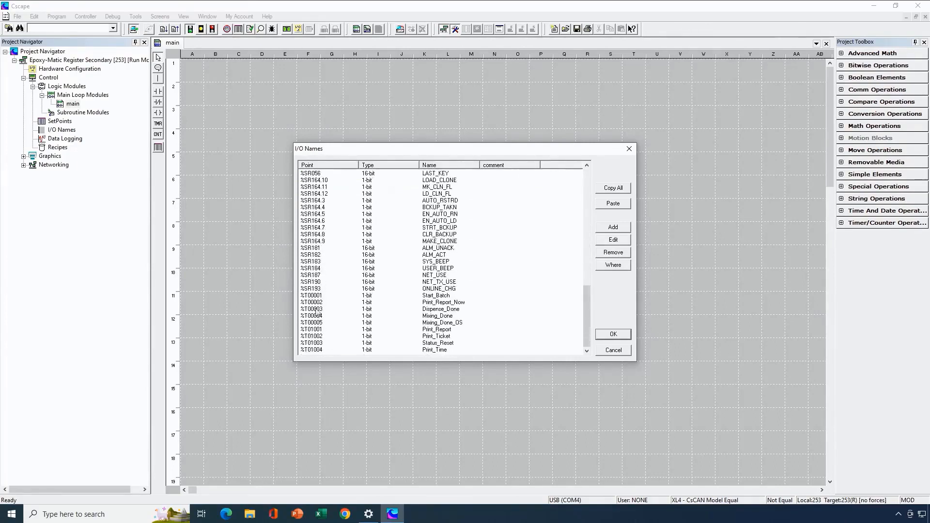
click(320, 297)
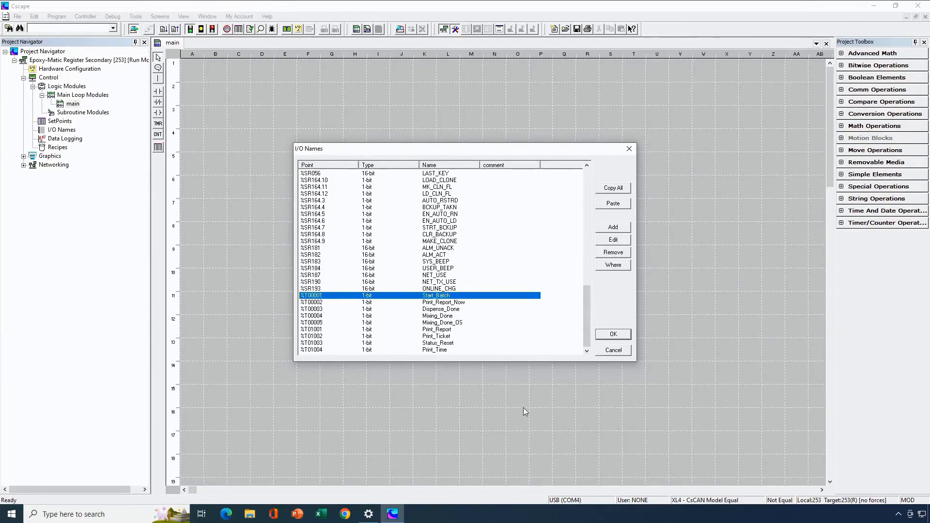
click(606, 337)
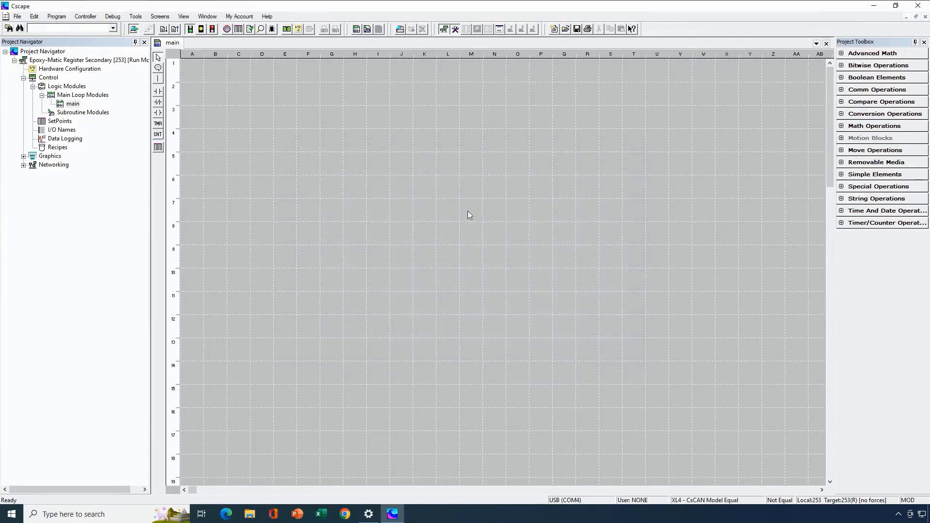
Set the LAN1 default IP address to 192.168.0.253 in the hardware configuration
click(298, 28)
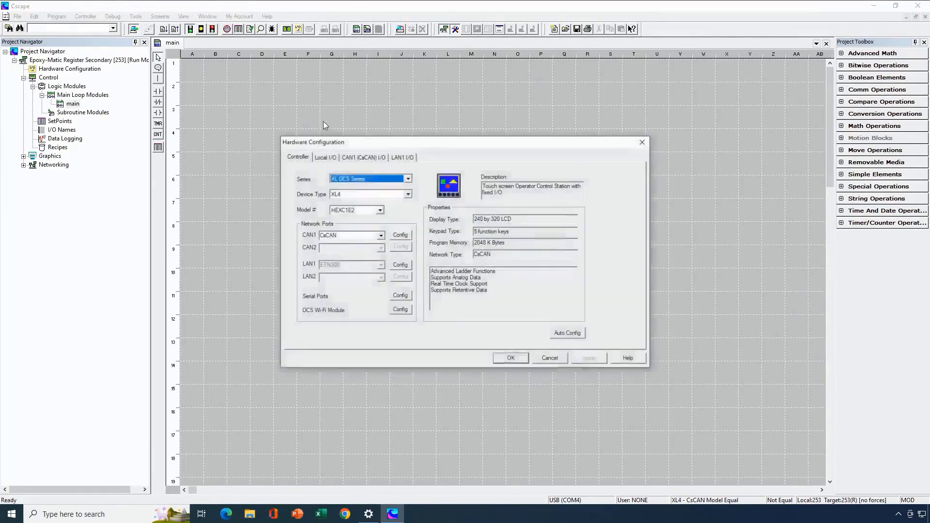
click(400, 265)
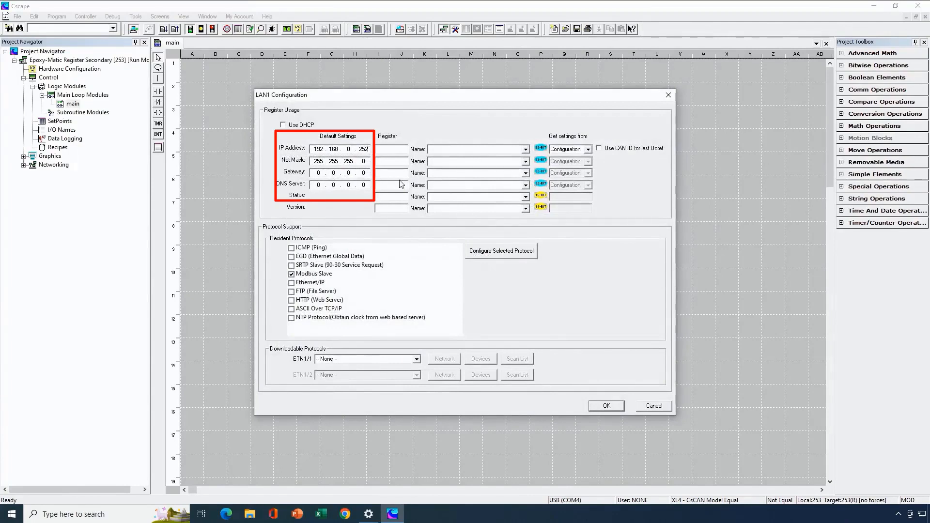
key(BackSpace)
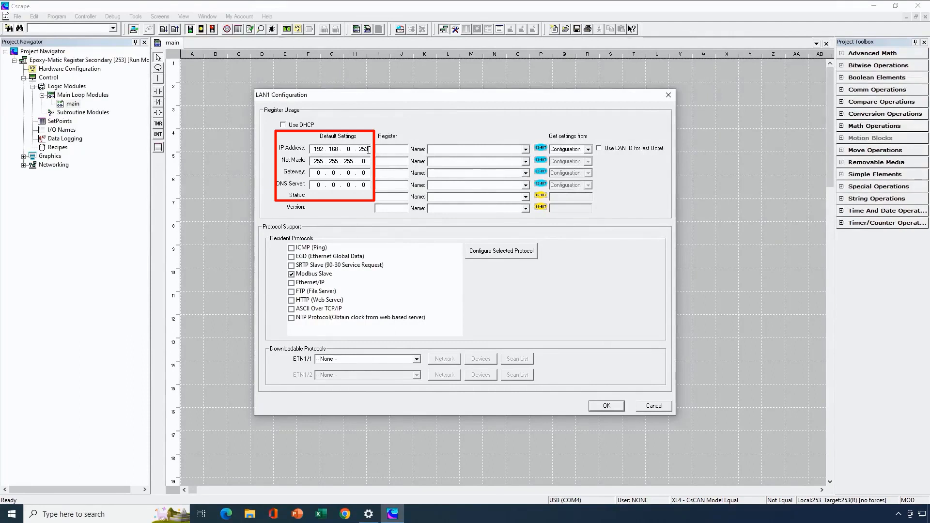
Disable the Modbus Slave protocol on LAN1 and assign Modbus Client v 4.09 as the ETN1/1 downloadable protocol
click(292, 277)
click(415, 360)
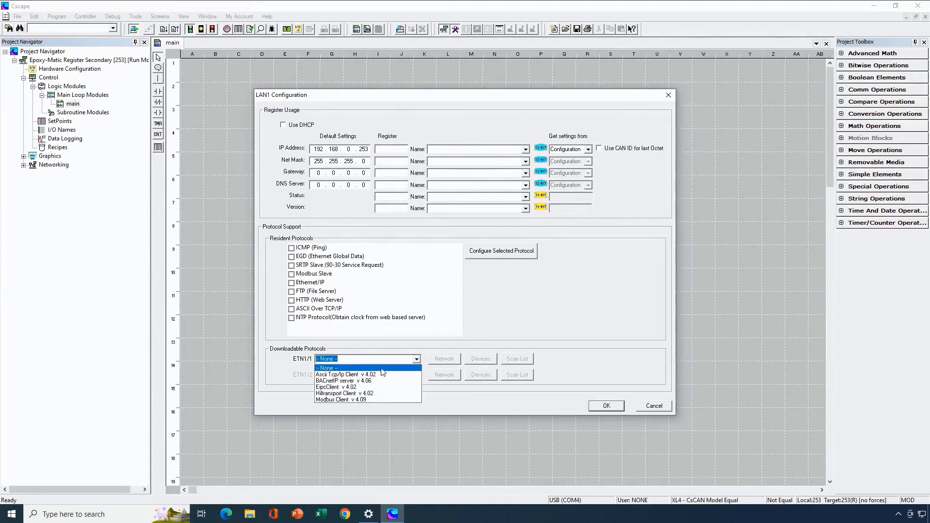
click(338, 399)
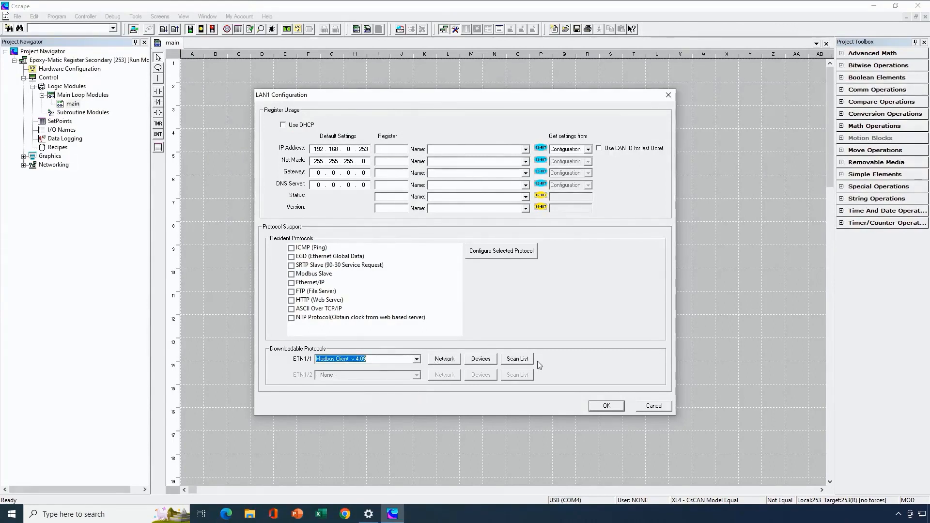
Set the Modbus Client network timeout to 250 mSec and the retries to 2
click(444, 359)
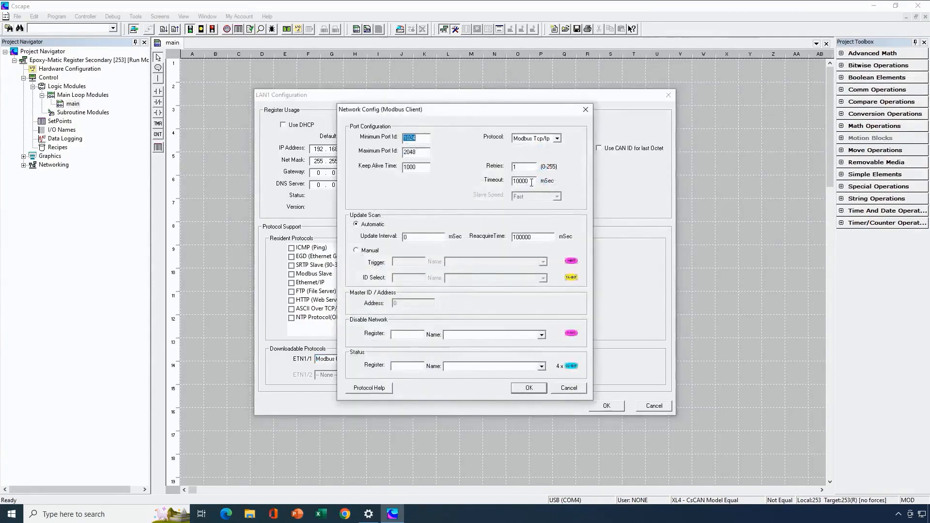
double_click(527, 181)
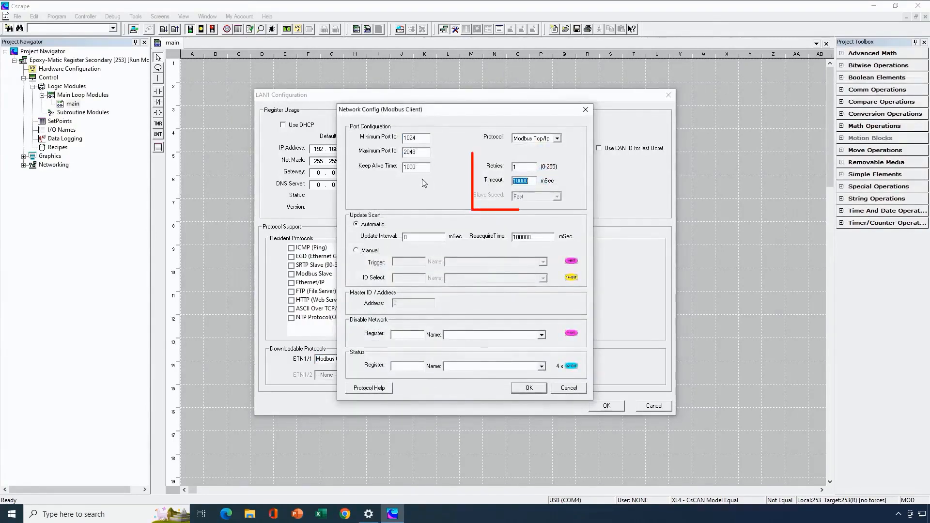
text(250)
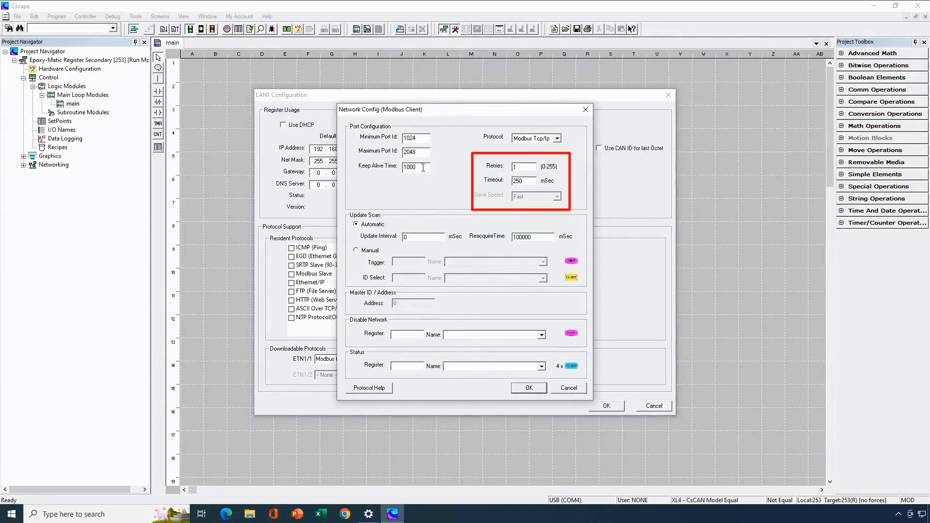
double_click(515, 167)
text(2)
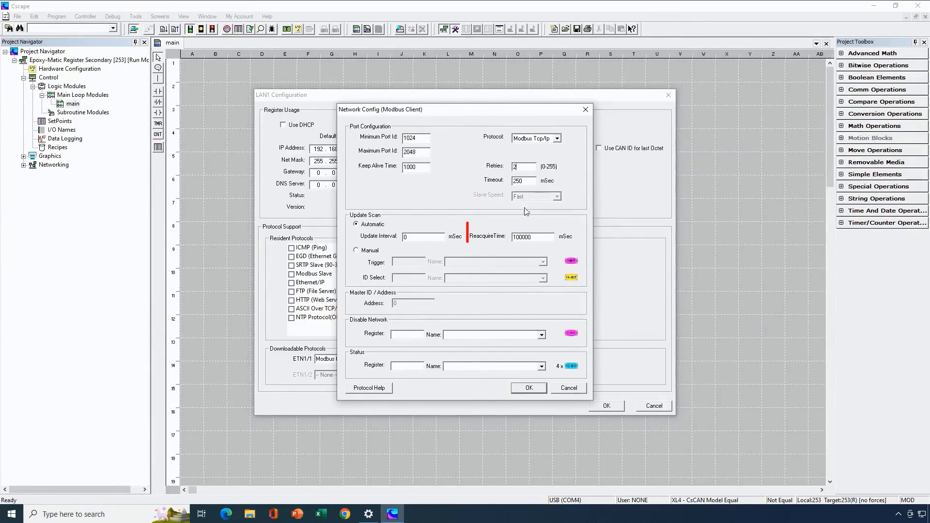
Set the Modbus Client reacquire time to 500 mSec and assign %R300 as the network status register
drag(534, 236, 491, 232)
text(5)
click(410, 366)
text(%)
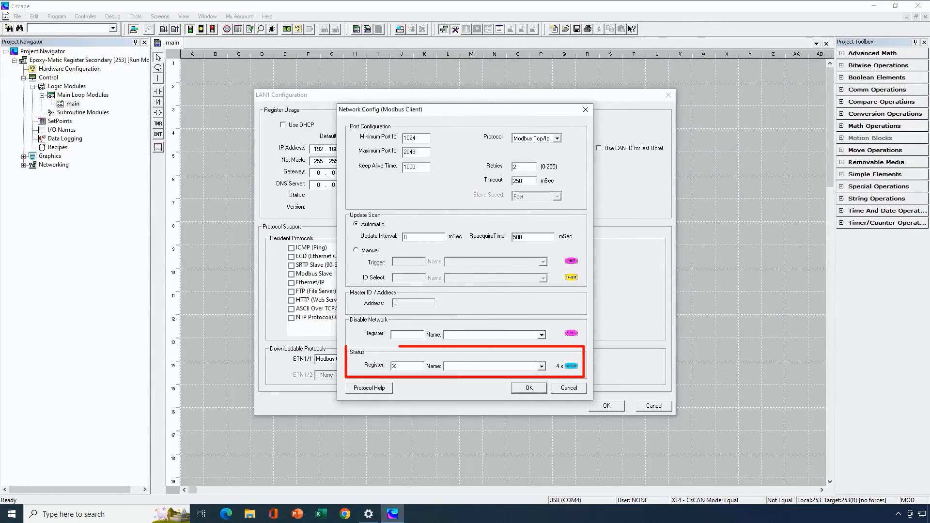
text(R3001)
click(538, 388)
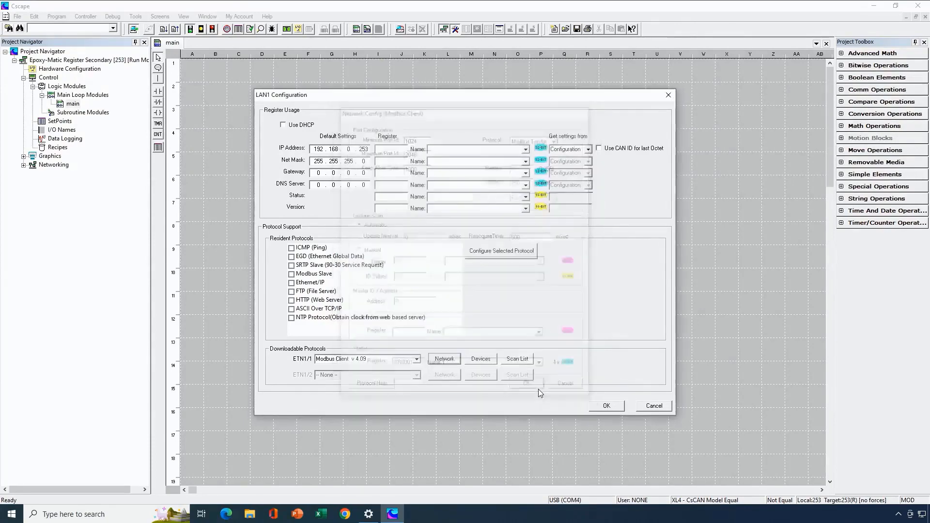
Add a Modbus Client device named Primary with target IP address 192.168.0.252
click(479, 360)
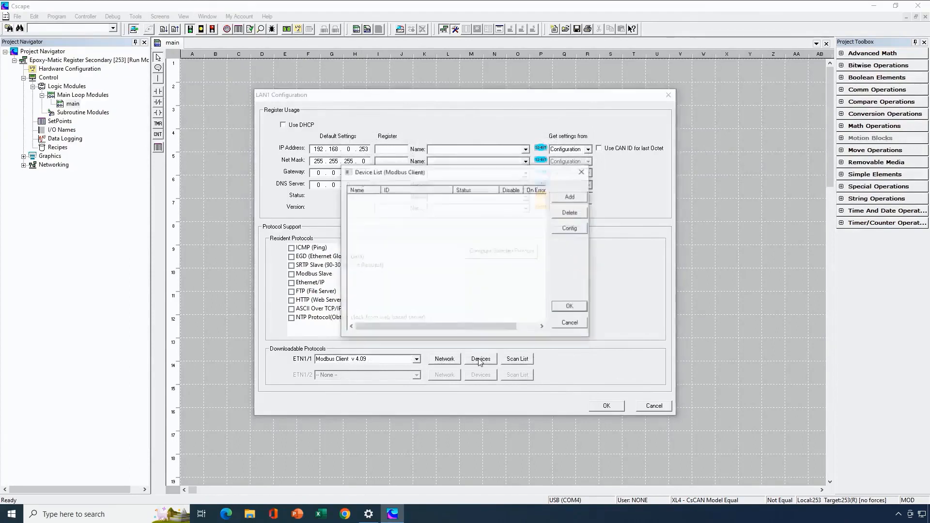
click(563, 198)
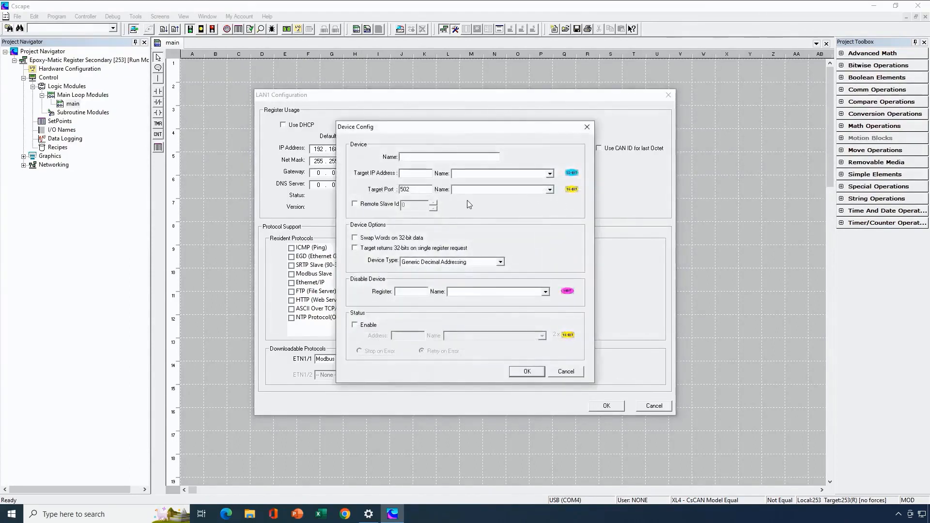
text(Primary)
click(419, 174)
text(192 . 168 . )
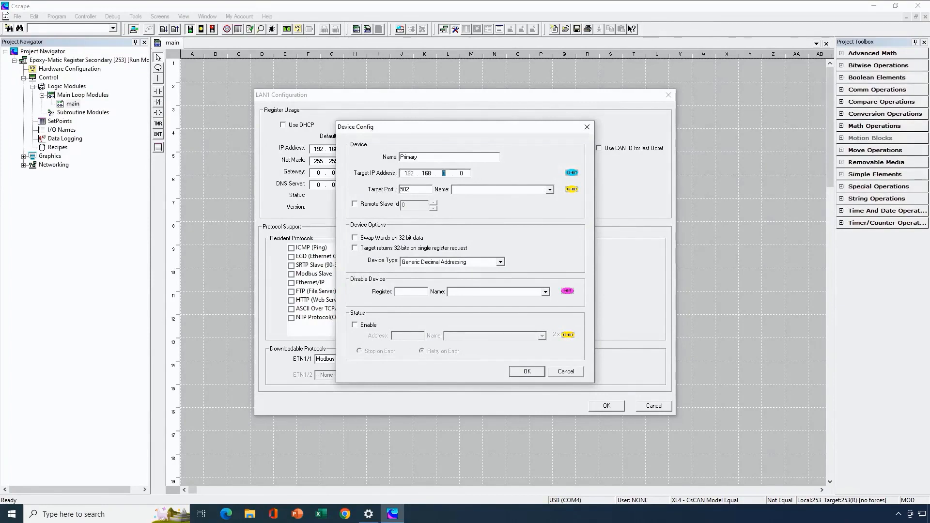
text(0 . 252)
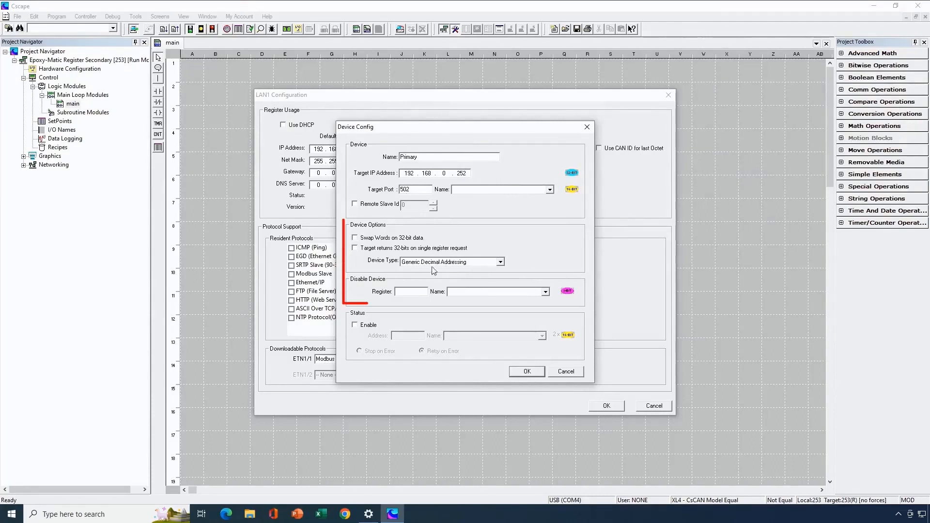
Set the Primary device's type to Native Addressing and enable its status at address %R3009
click(500, 262)
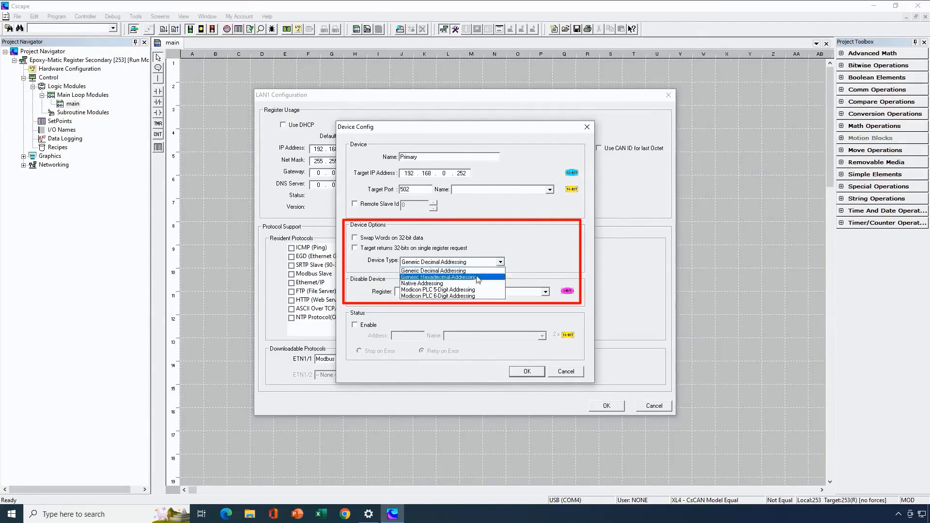
click(465, 283)
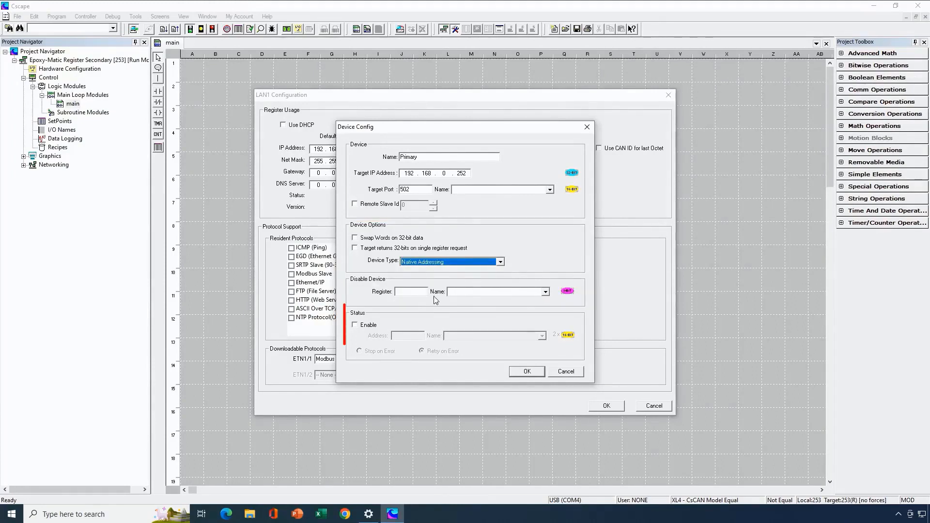
click(355, 324)
click(394, 335)
text(R030)
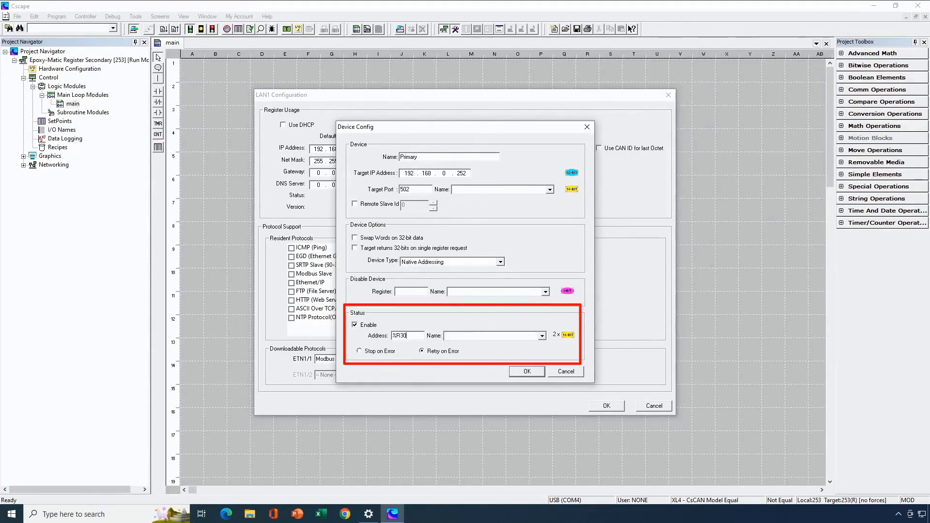
text(09)
click(527, 371)
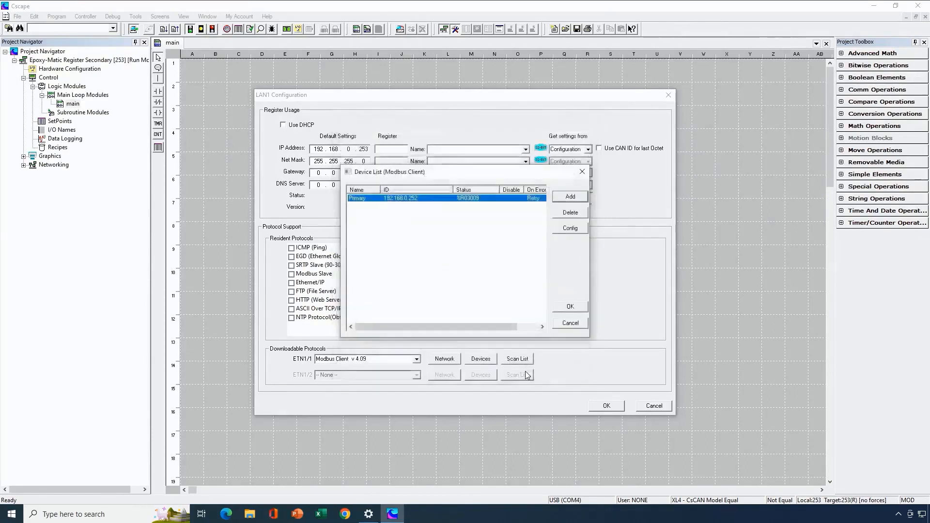
click(570, 309)
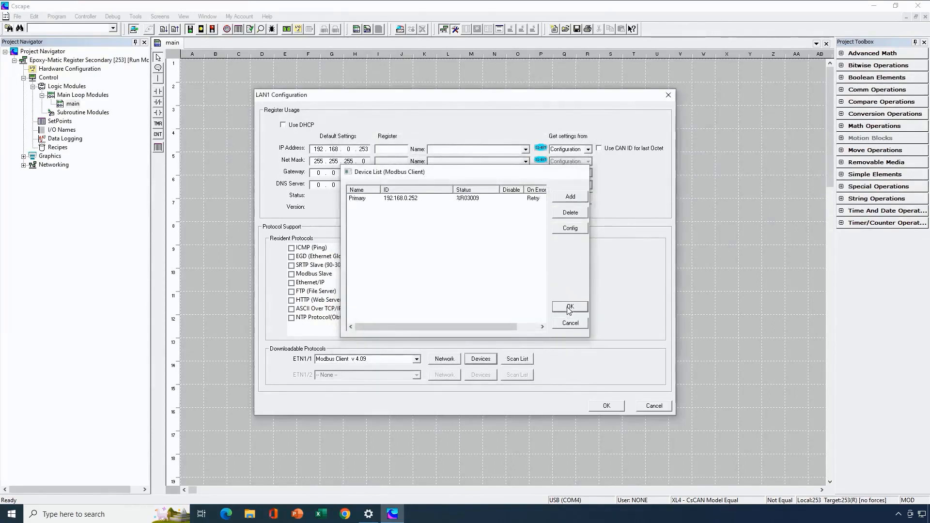
Add a scan list mapping for the Primary device targeting register %R1 with a length of 32
click(517, 360)
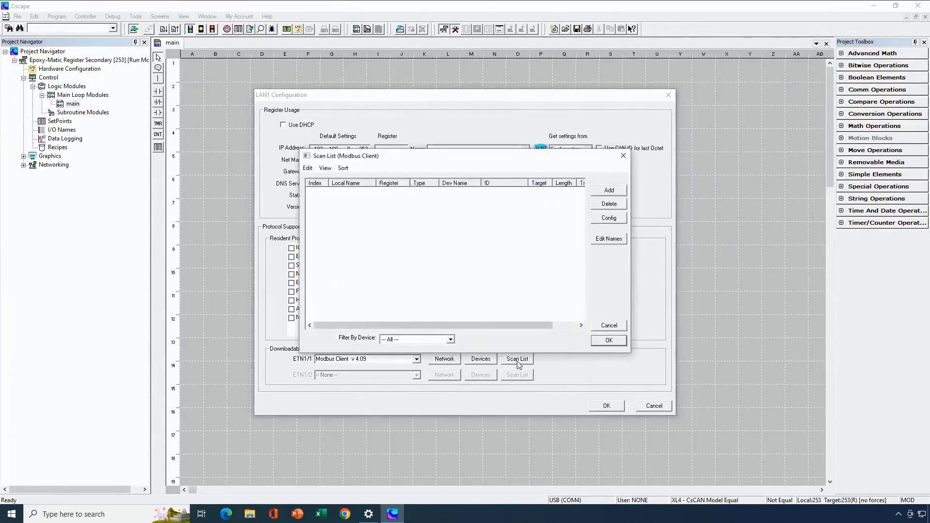
click(611, 190)
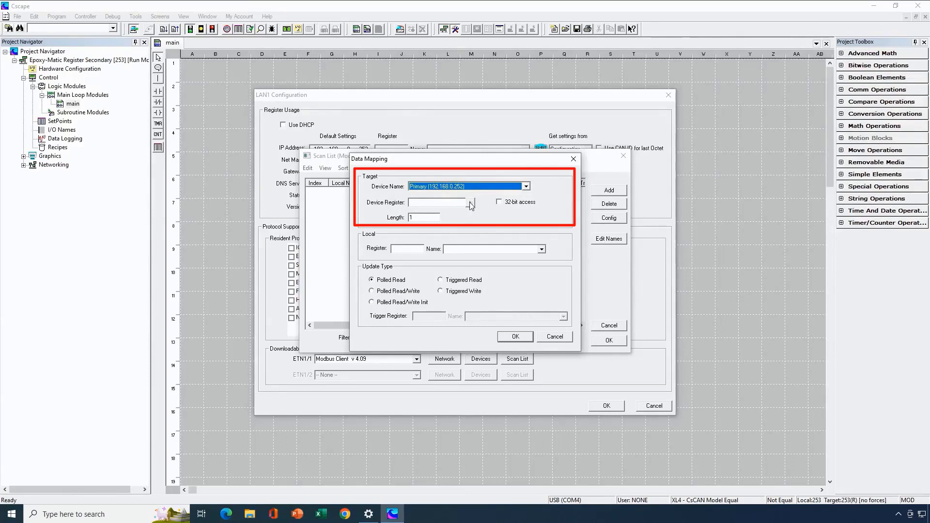
click(453, 204)
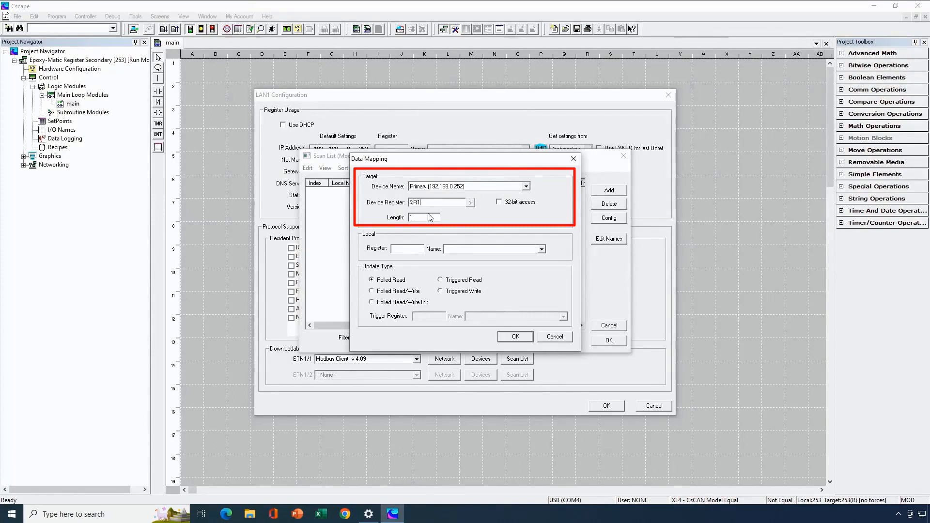
key(BackSpace)
text(32)
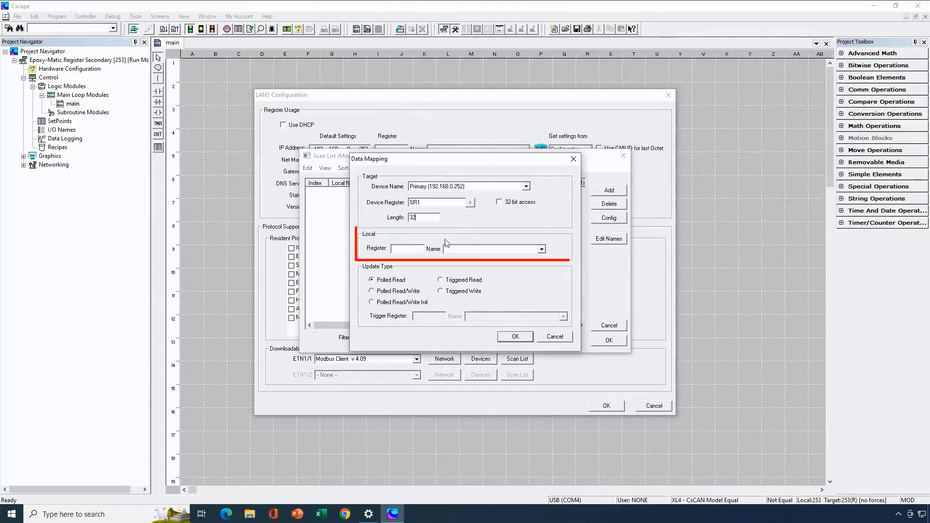
Map the %R1 scan list entry to local register %R1 with Polled Read/Write as the update type
click(409, 248)
text(%R1)
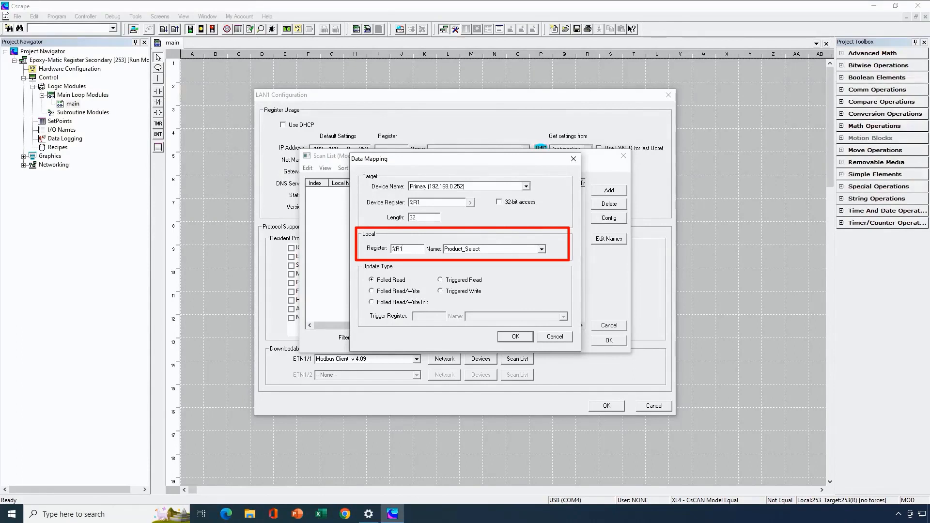
click(372, 292)
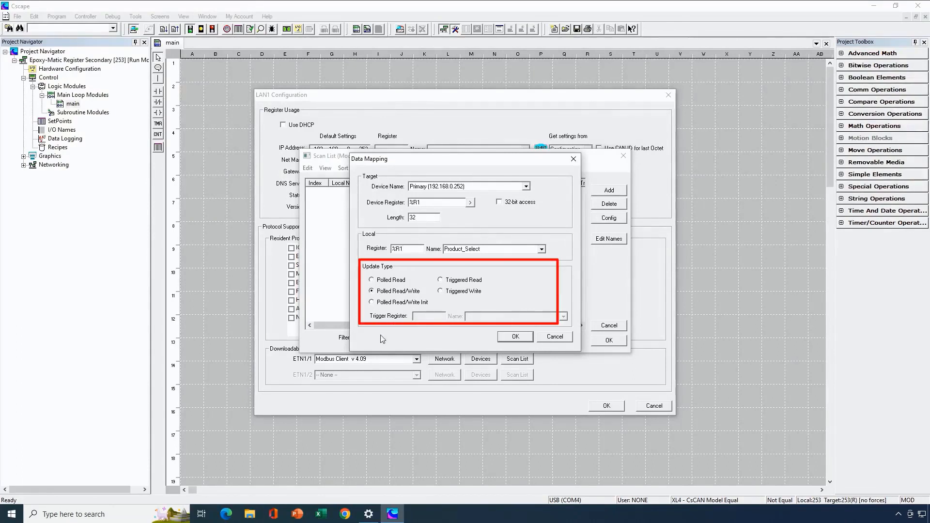
click(372, 303)
click(372, 291)
click(514, 336)
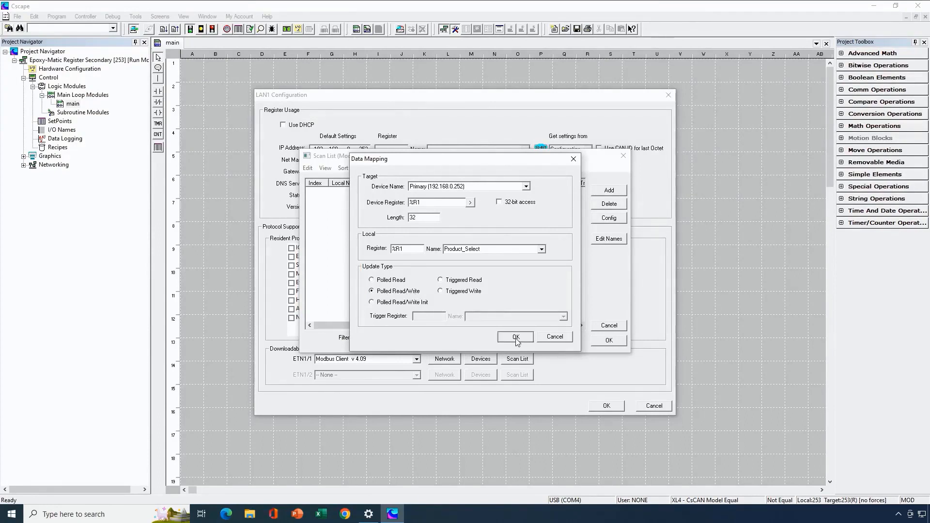
Add a second scan list mapping targeting %T1 on the Primary device, entering its length and choosing Polled Read/Write
click(604, 190)
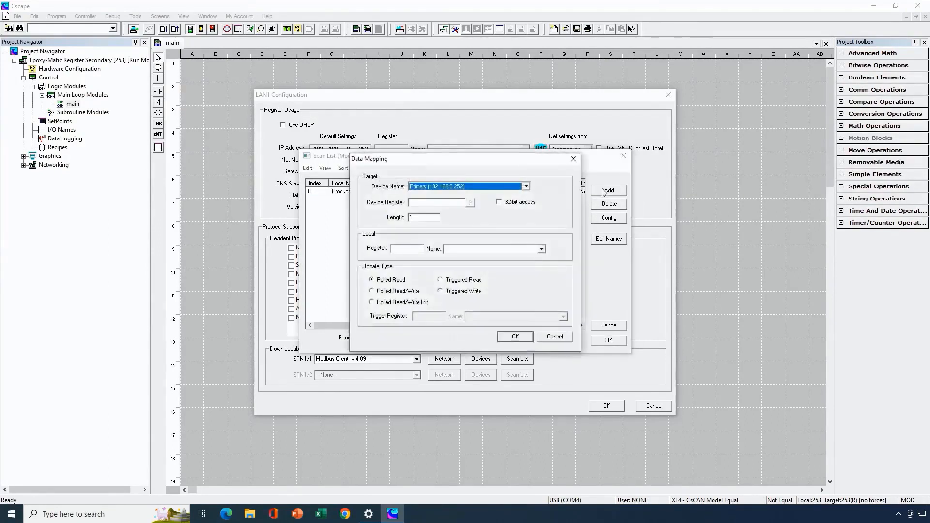
click(446, 201)
text(%T1)
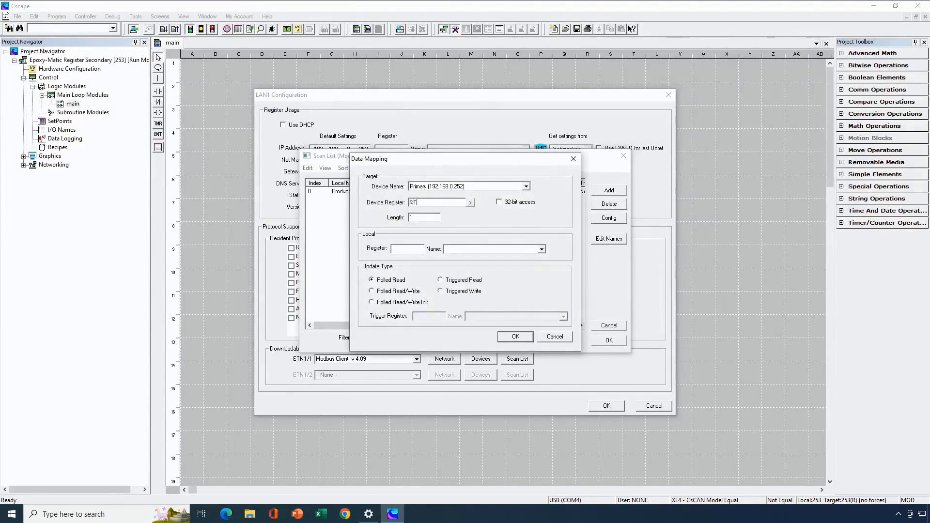
click(414, 217)
text(6)
click(396, 289)
Map the %T1 scan list entry to local register %T1 and save the secondary program
click(408, 247)
text(%T1)
click(516, 335)
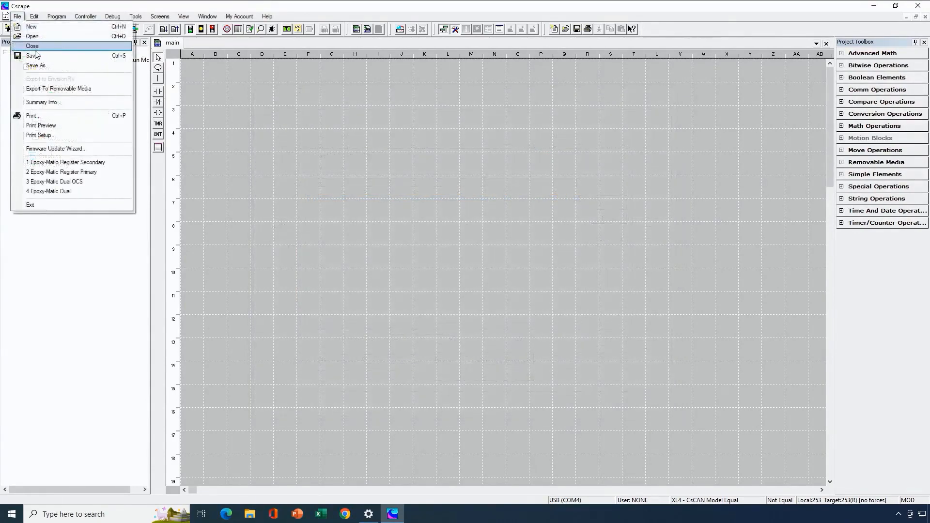
click(35, 57)
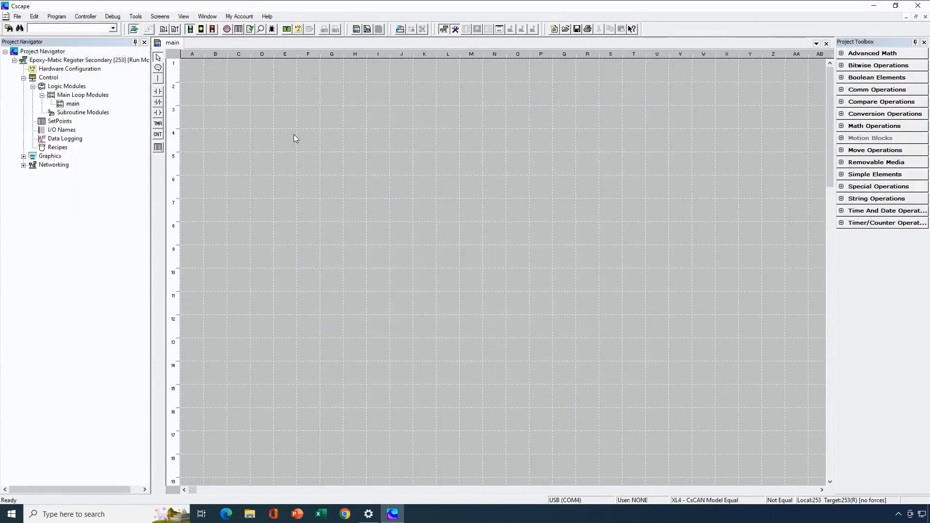
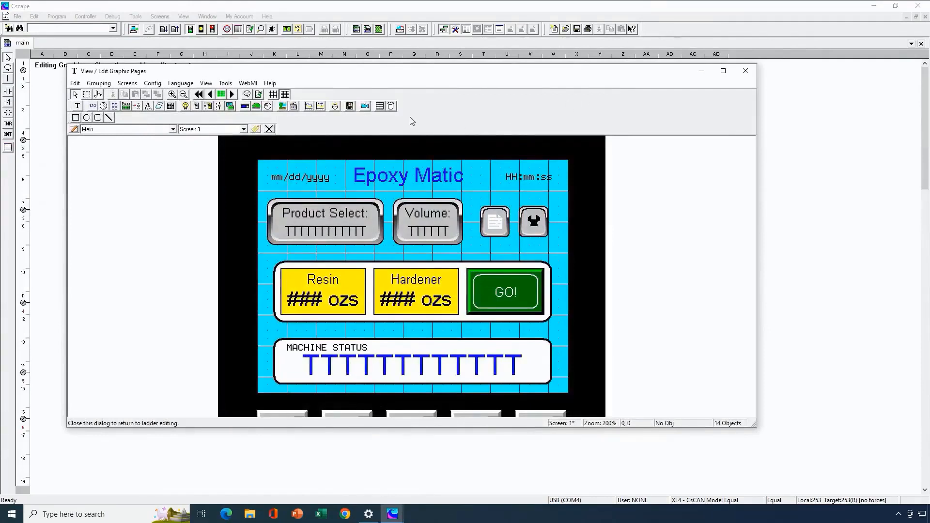
Examine the text table of the Local Screen field on the Ethernet Settings screen and close the graphics editor
click(232, 94)
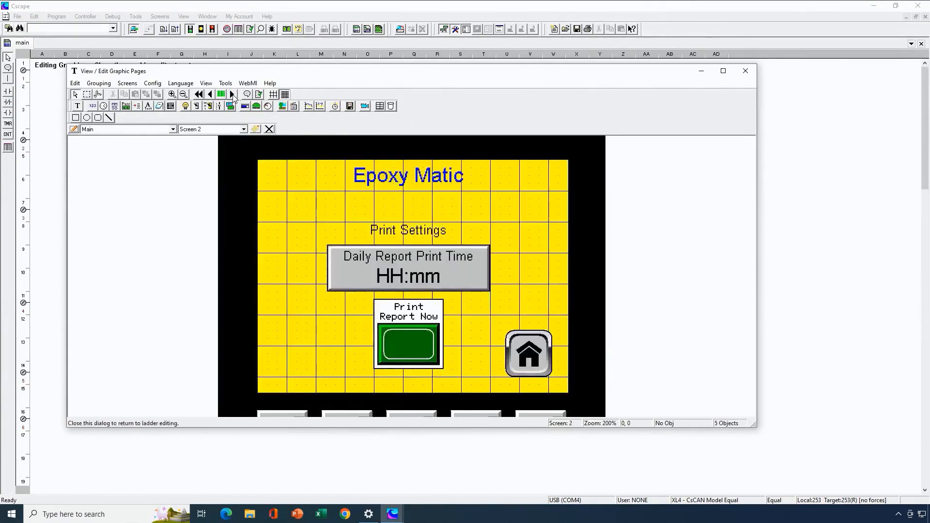
click(232, 94)
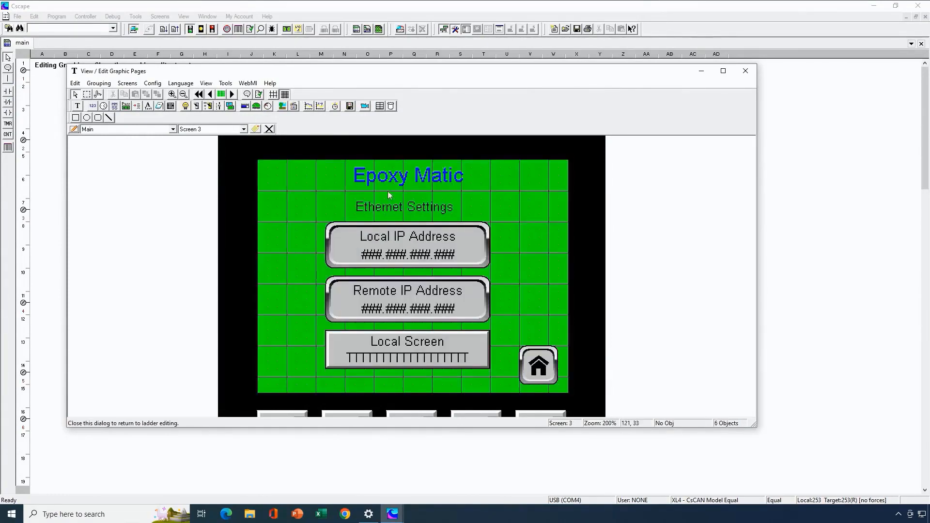
double_click(428, 350)
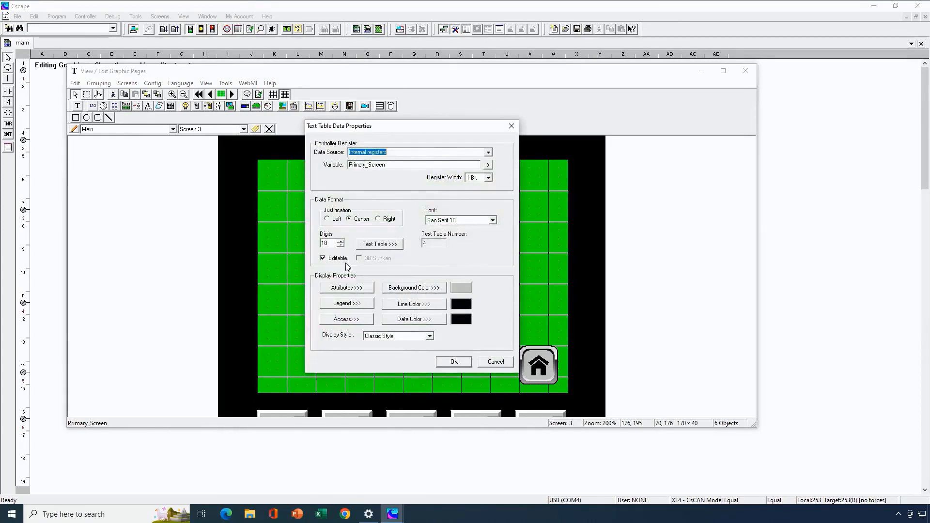
click(386, 246)
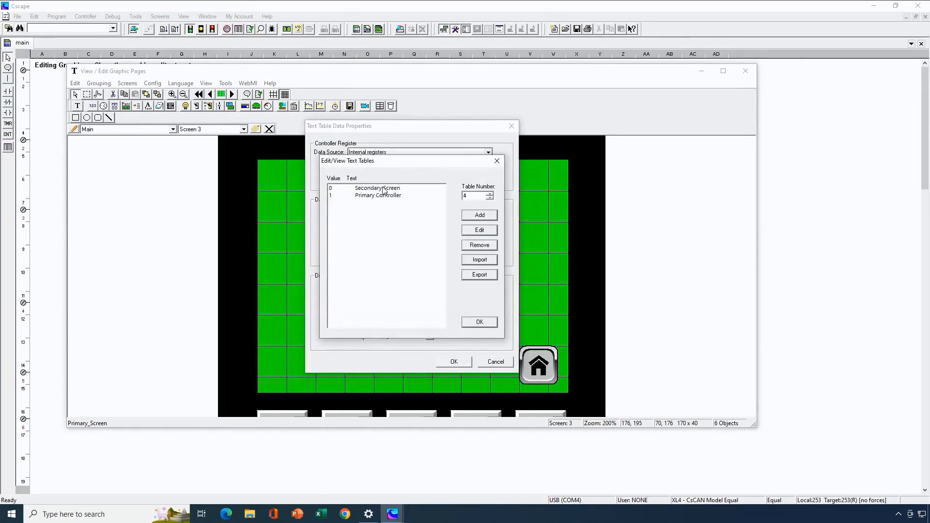
click(491, 323)
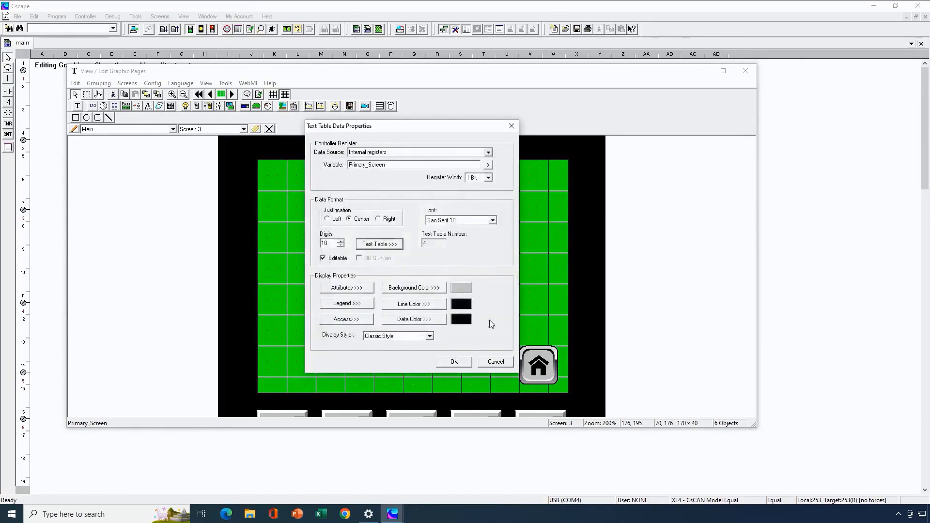
click(454, 361)
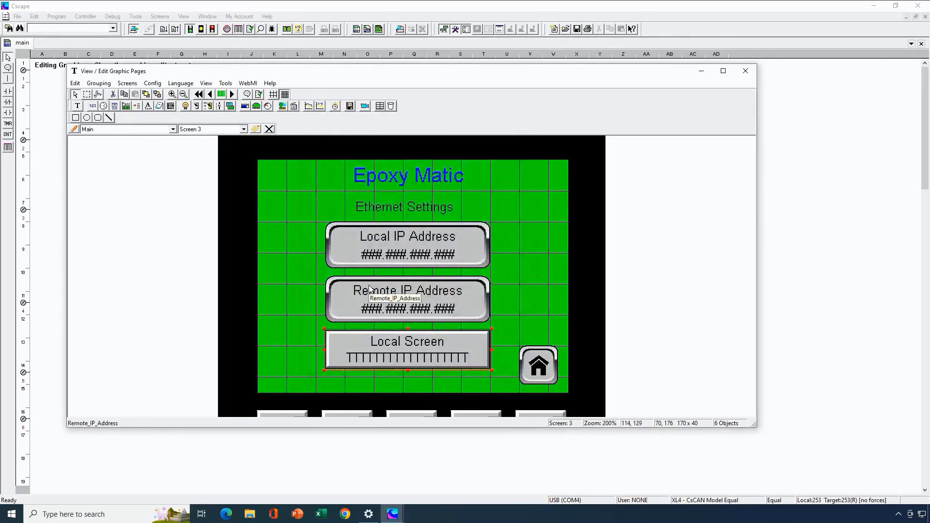
click(745, 71)
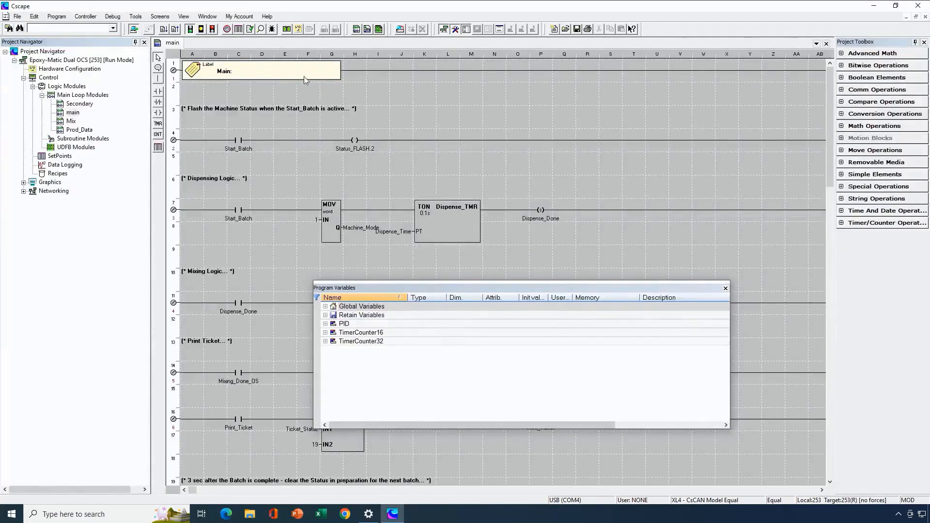
Examine the Modbus Client network settings for LAN1, including the Disable Network and Status registers
click(296, 30)
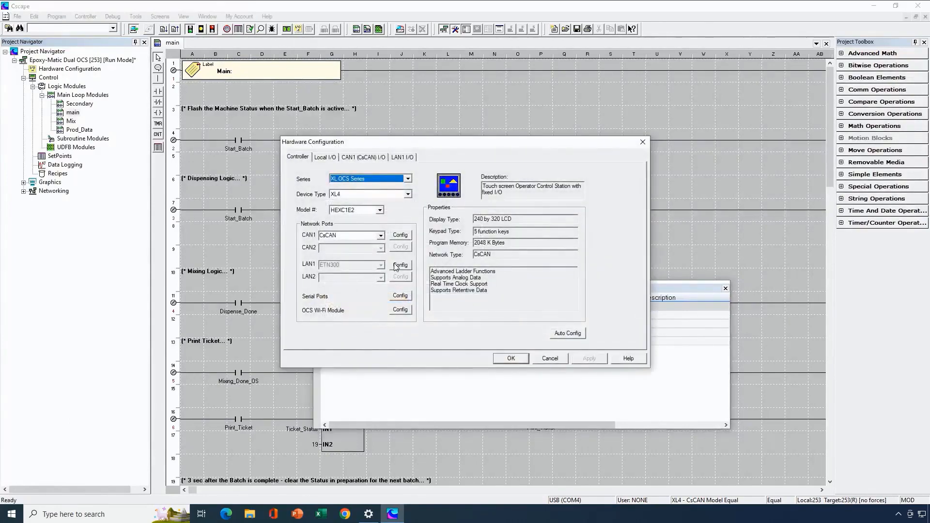
click(400, 264)
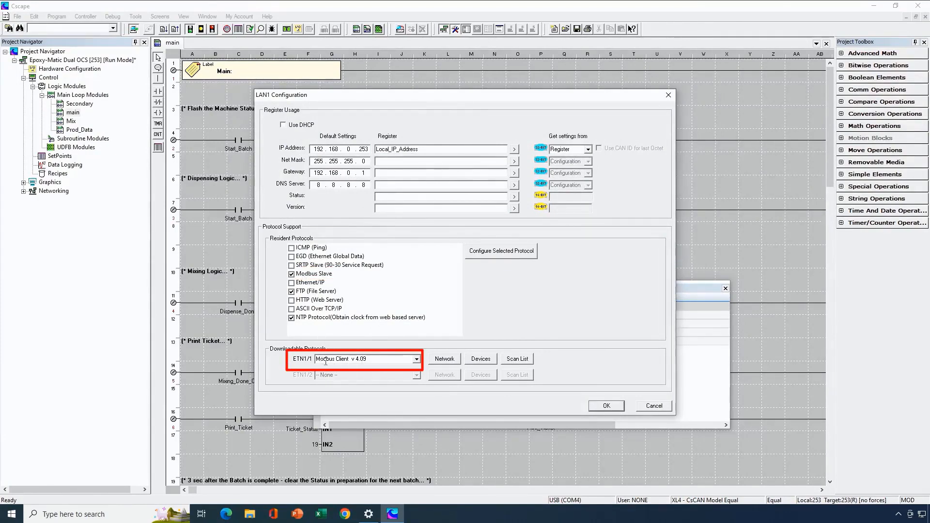
click(444, 360)
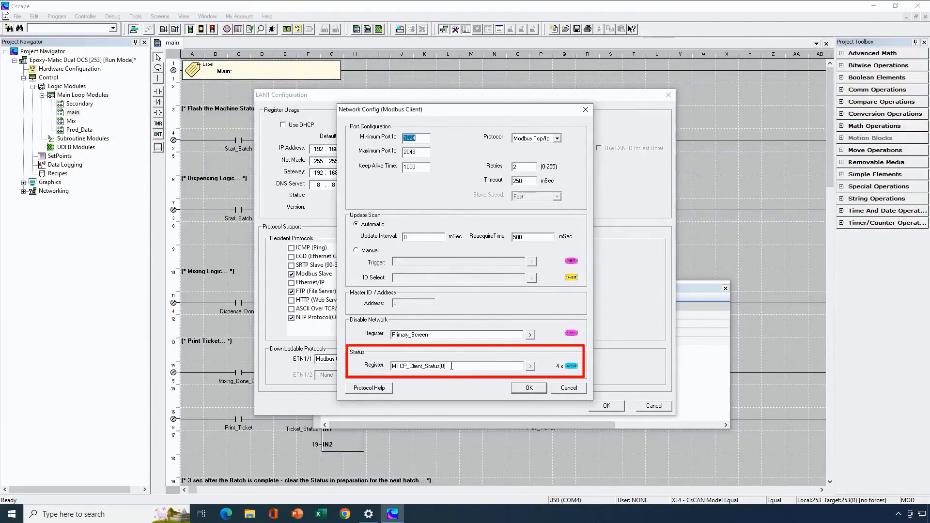
click(522, 389)
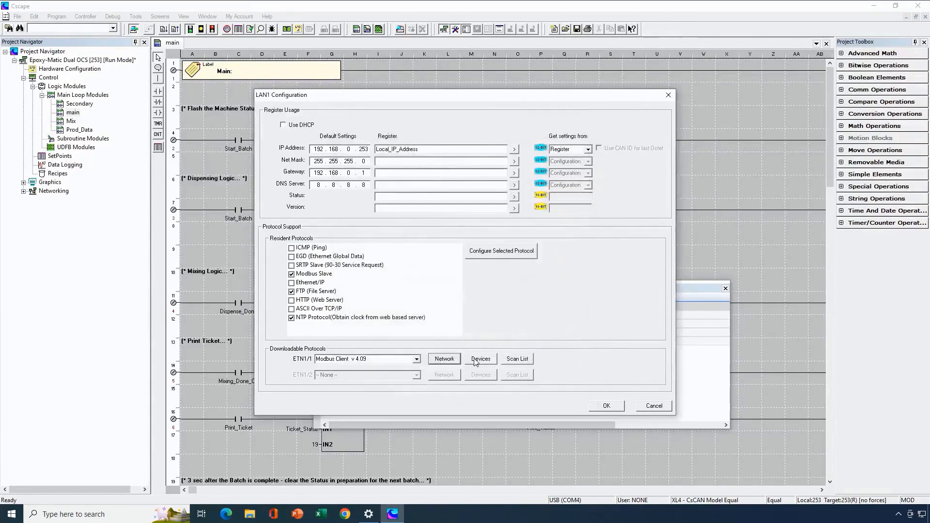
Examine the Primary device's target IP address register, port, device type and status settings in the Modbus Client device list
click(481, 360)
double_click(399, 199)
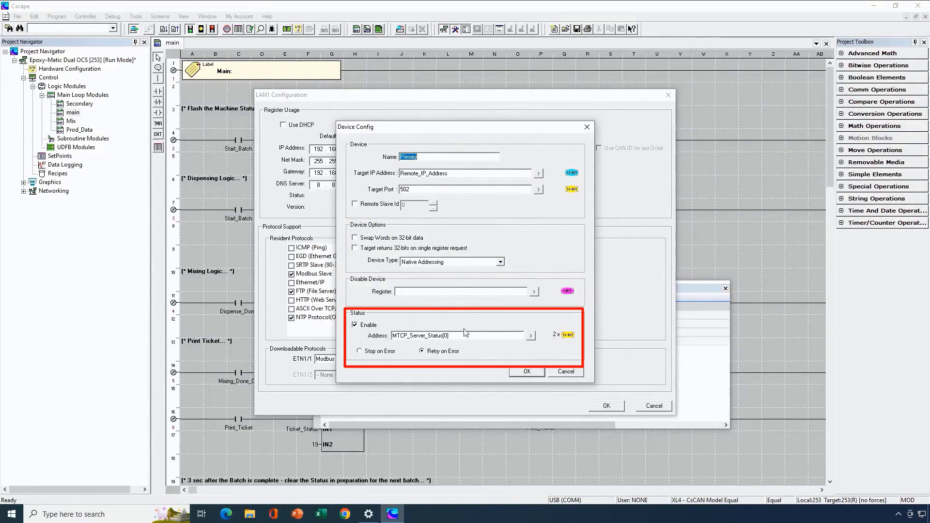
click(519, 371)
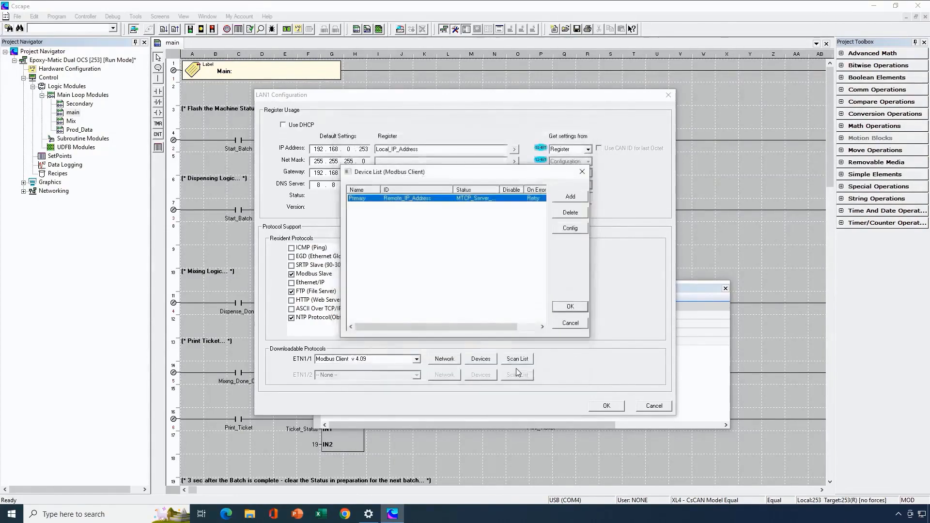
click(567, 306)
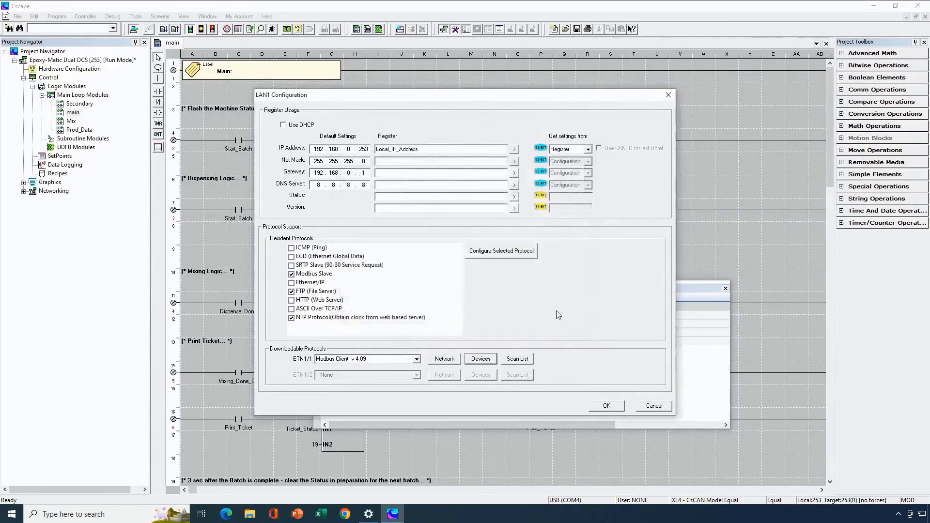
Set the update type of the %T1 scan list entry to Polled Read/Write
click(519, 359)
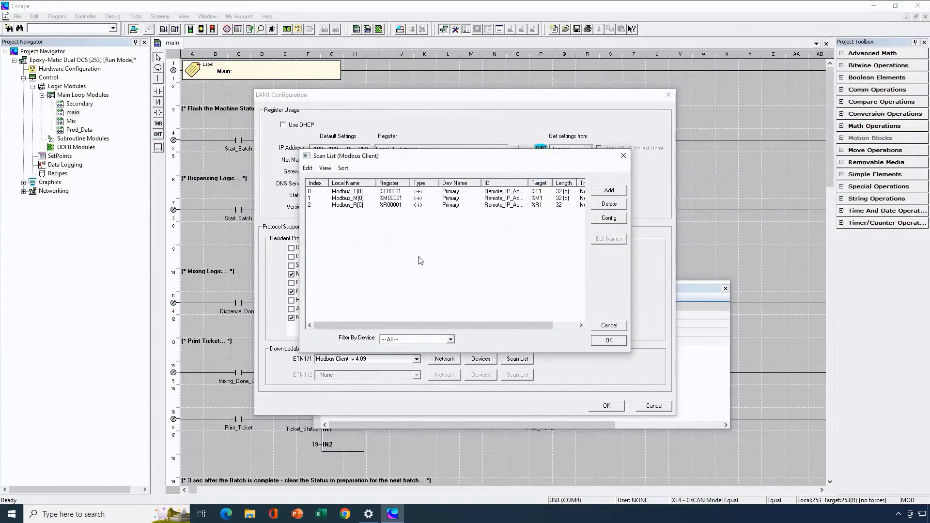
double_click(355, 193)
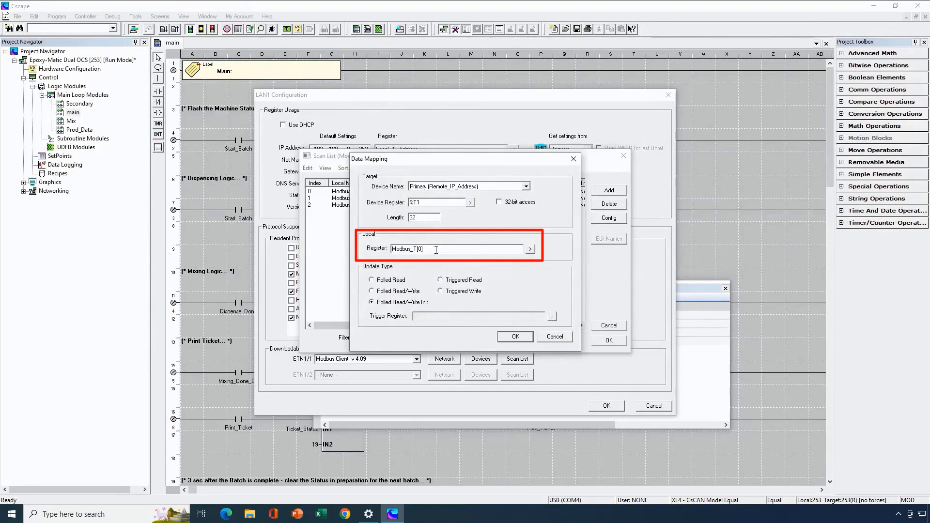
click(385, 292)
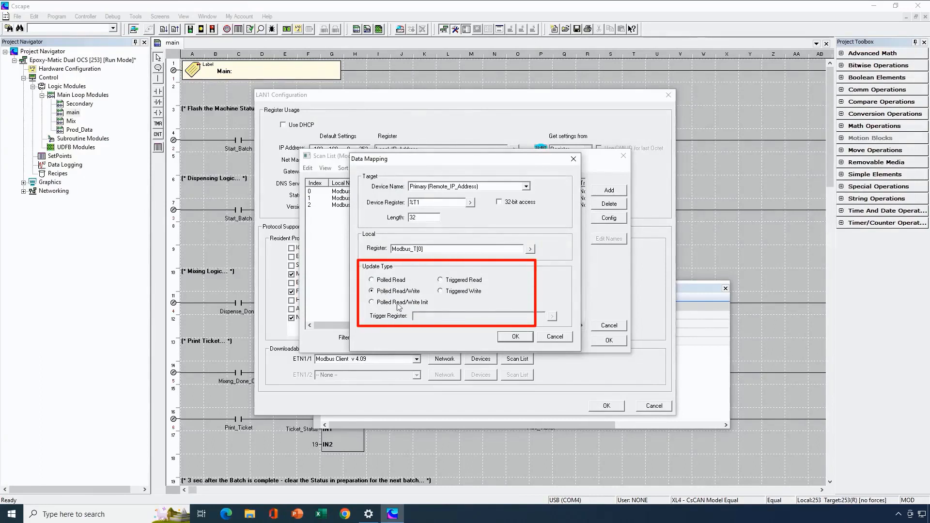
click(513, 338)
Set the update type of the %M1 and %R1 scan list entries to Polled Read/Write
double_click(356, 202)
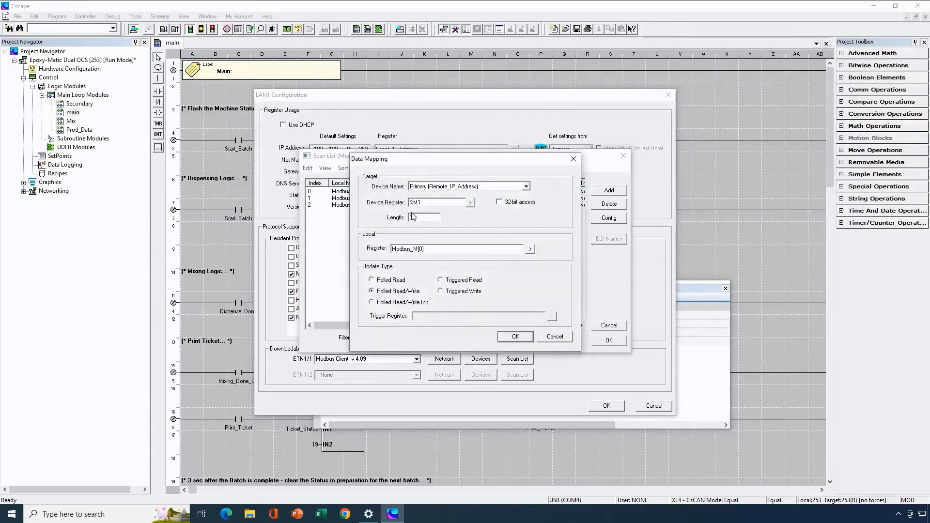
click(509, 338)
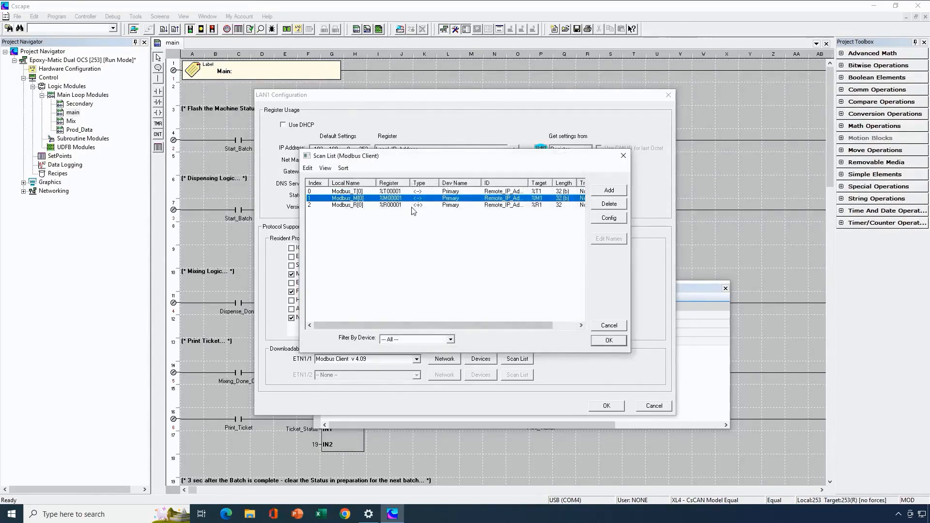
double_click(397, 205)
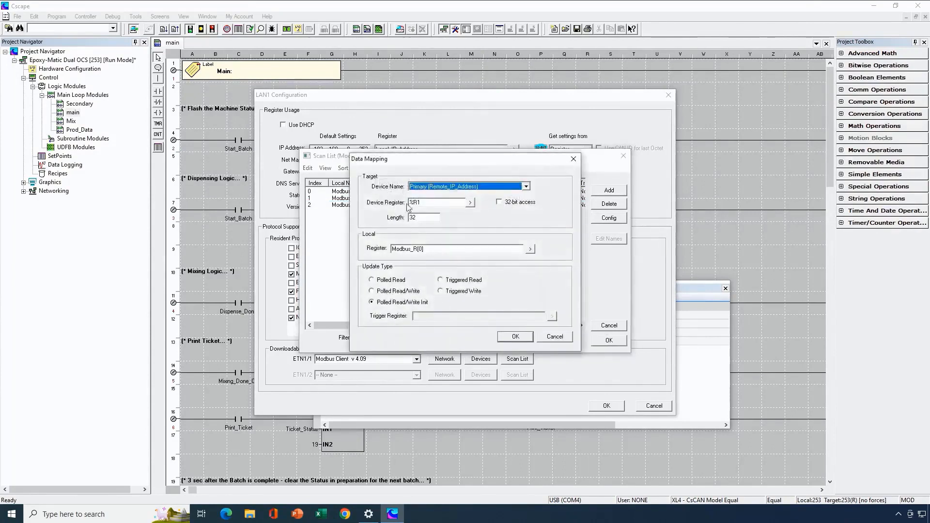
click(511, 338)
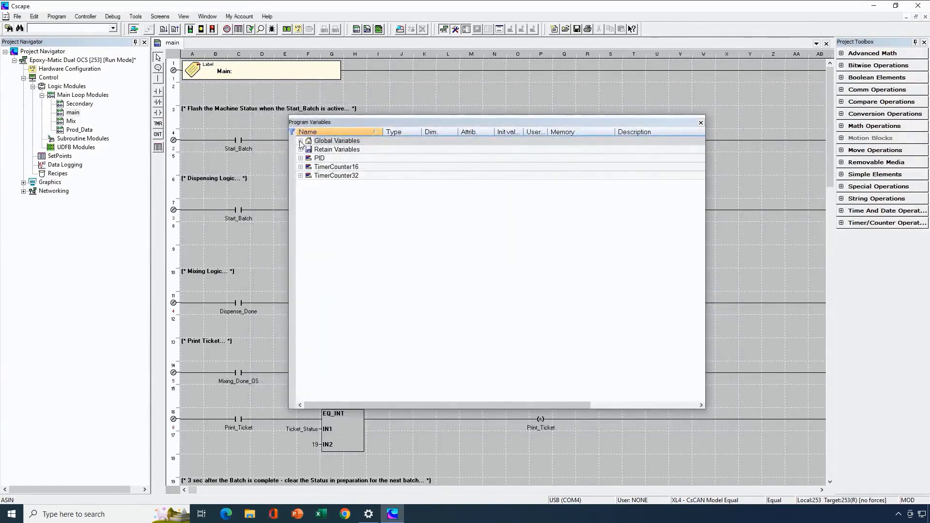
Examine the memory assignments of Modbus_M, Modbus_R and Modbus_T among the global program variables
click(300, 141)
scroll(412, 284, down, 1)
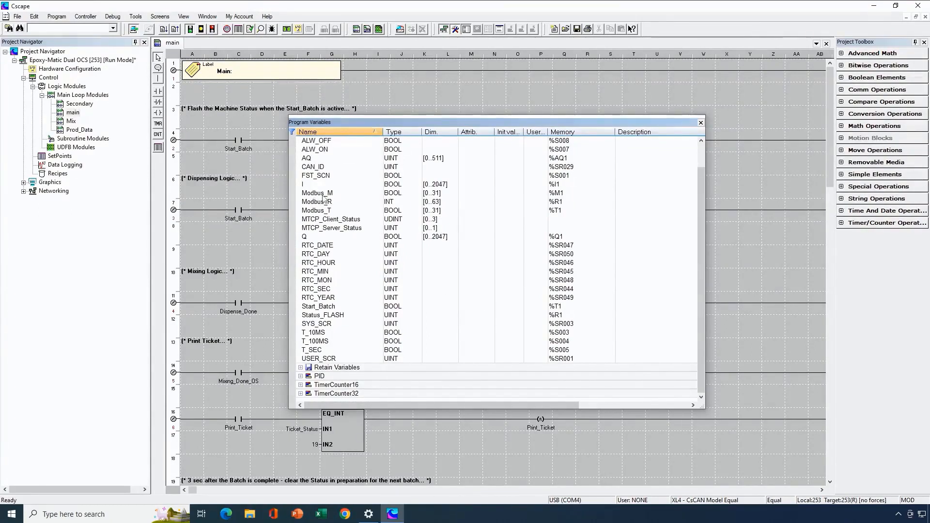
click(362, 195)
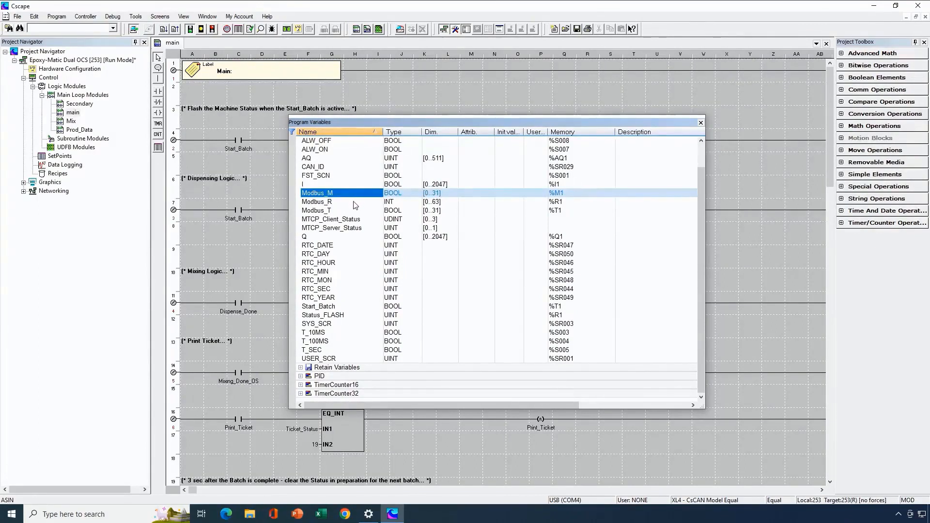
click(356, 203)
click(348, 210)
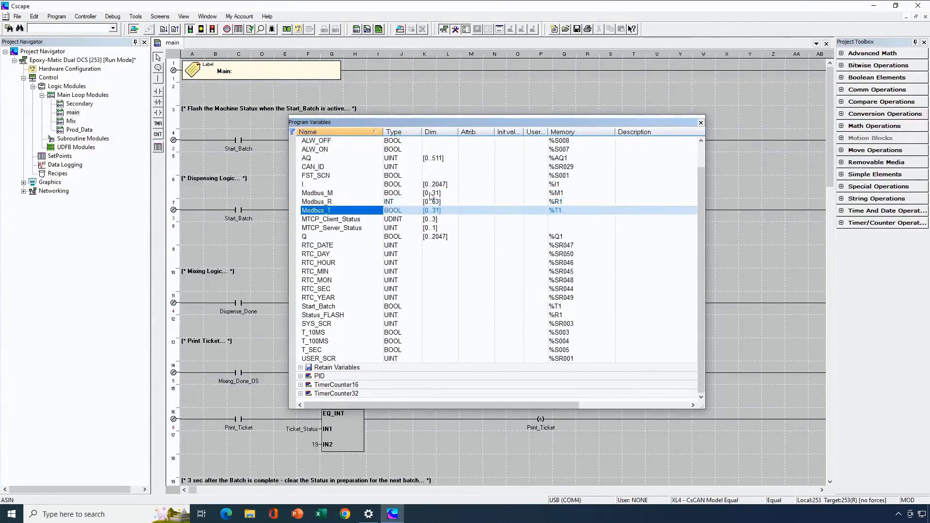
click(557, 195)
click(556, 203)
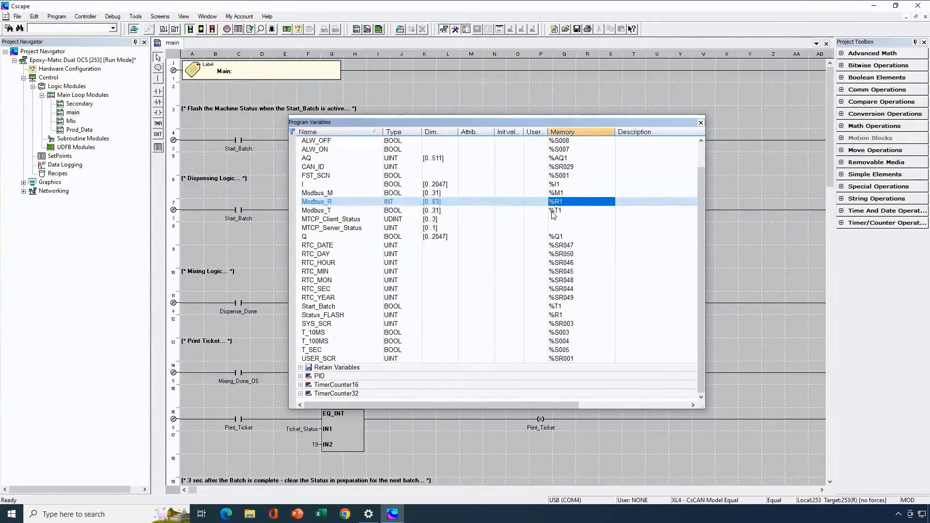
click(552, 211)
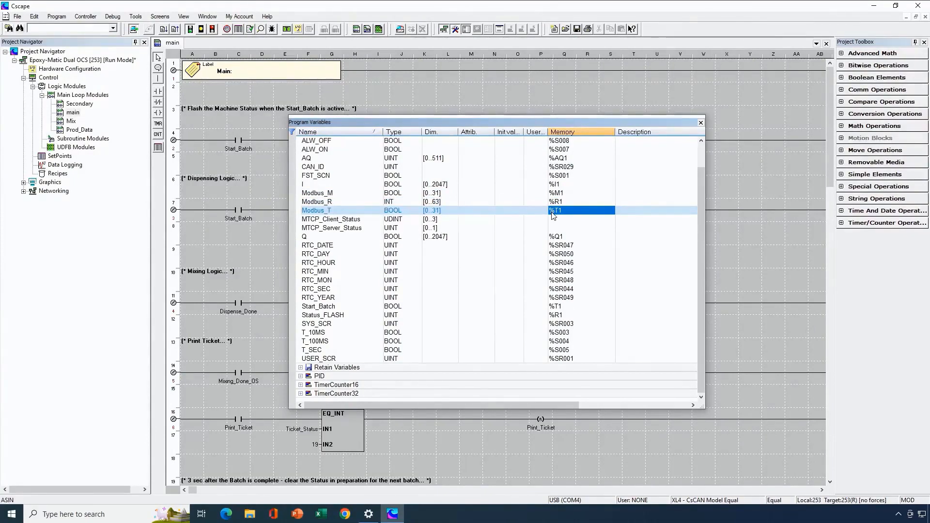
Review the registers assigned to the retain variables and sort the program variables by memory address
click(300, 368)
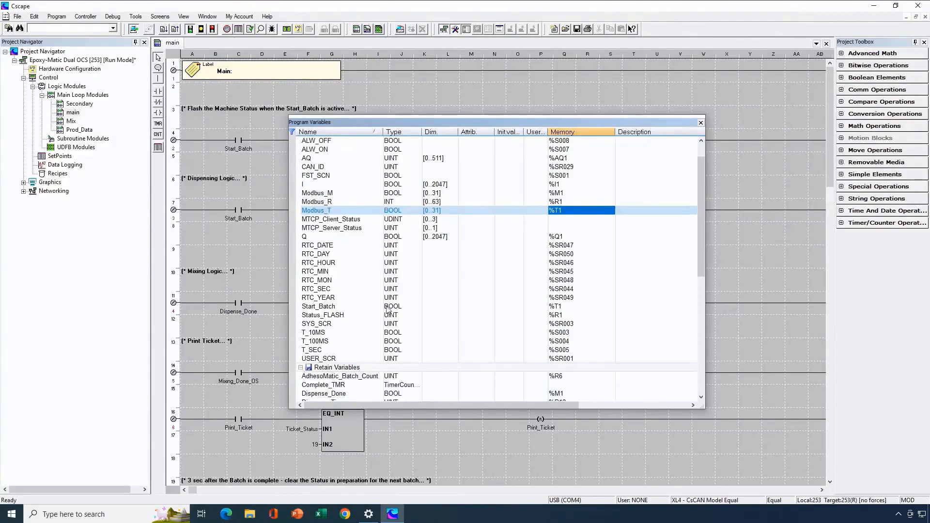
scroll(387, 310, down, 7)
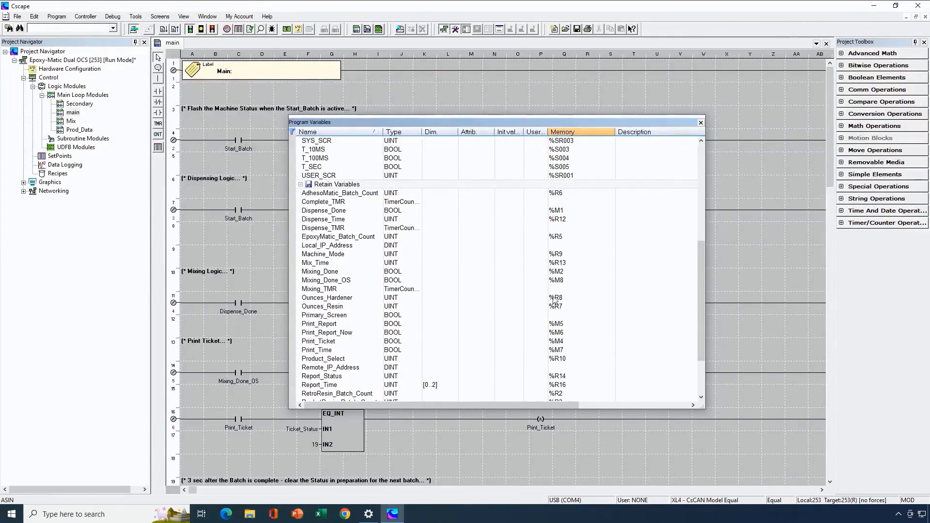
scroll(566, 311, down, 1)
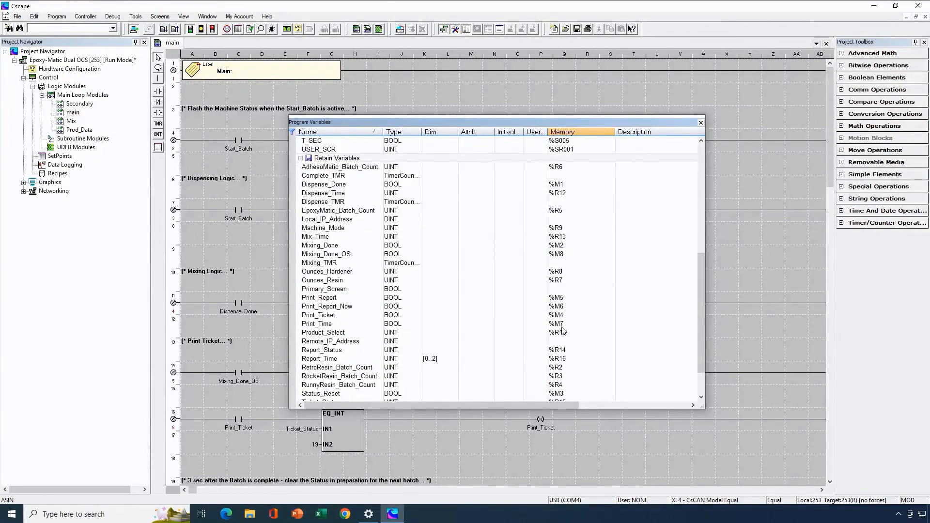
click(571, 133)
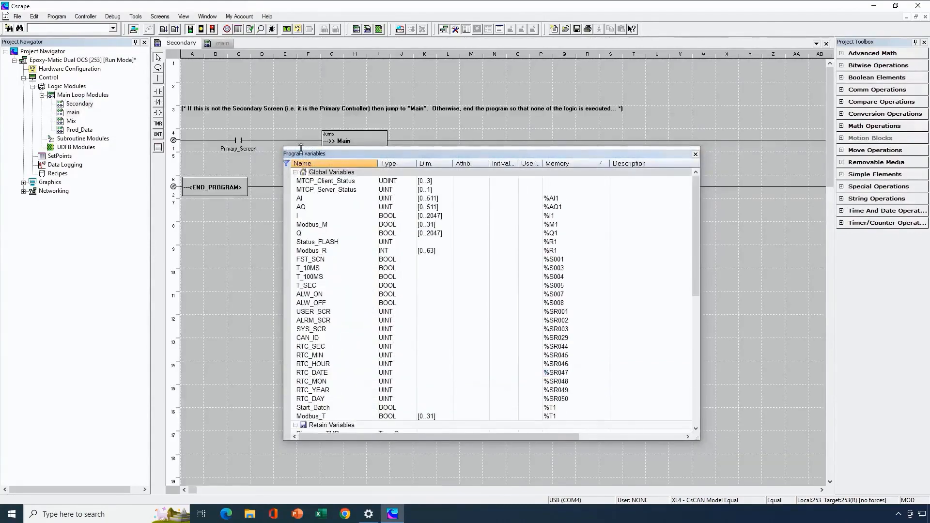
Close the program variables and review the jump to Main between the Secondary and main logic modules
click(695, 154)
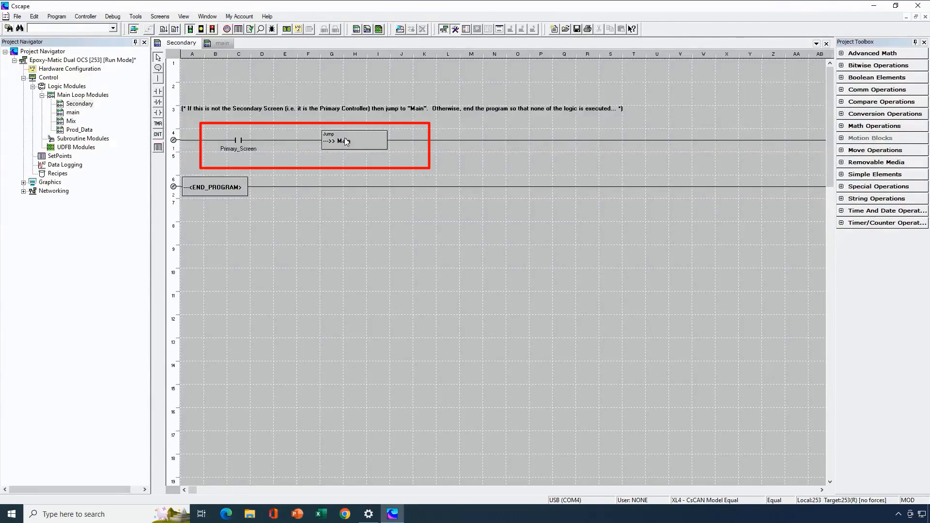
double_click(76, 114)
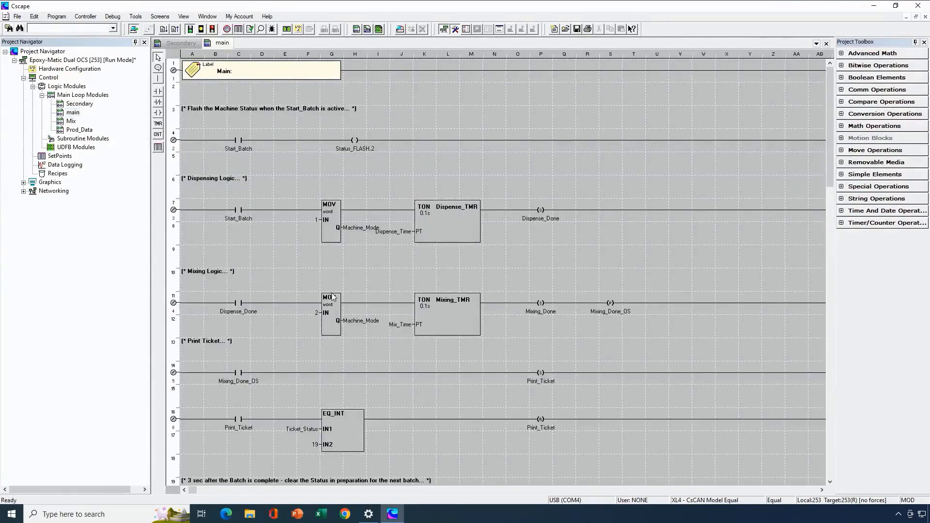
double_click(86, 104)
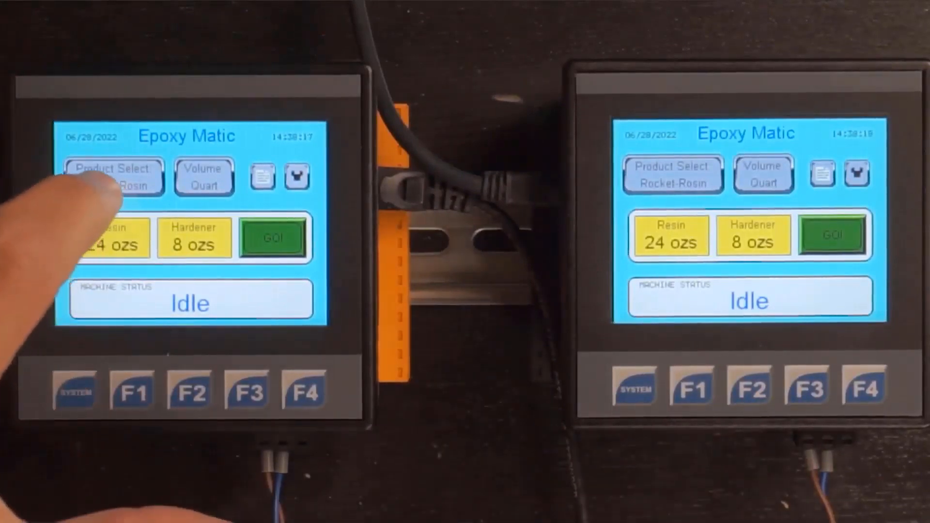
click(114, 177)
click(254, 241)
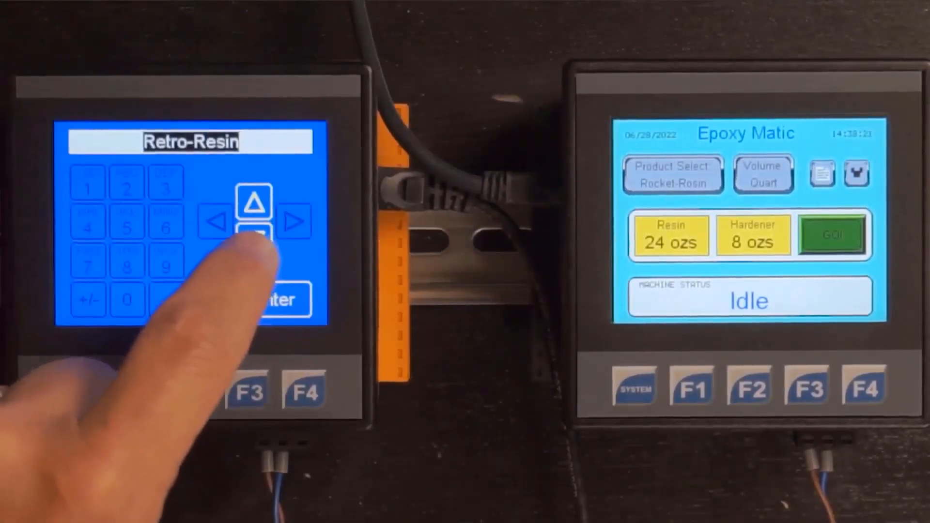
click(254, 241)
click(254, 241)
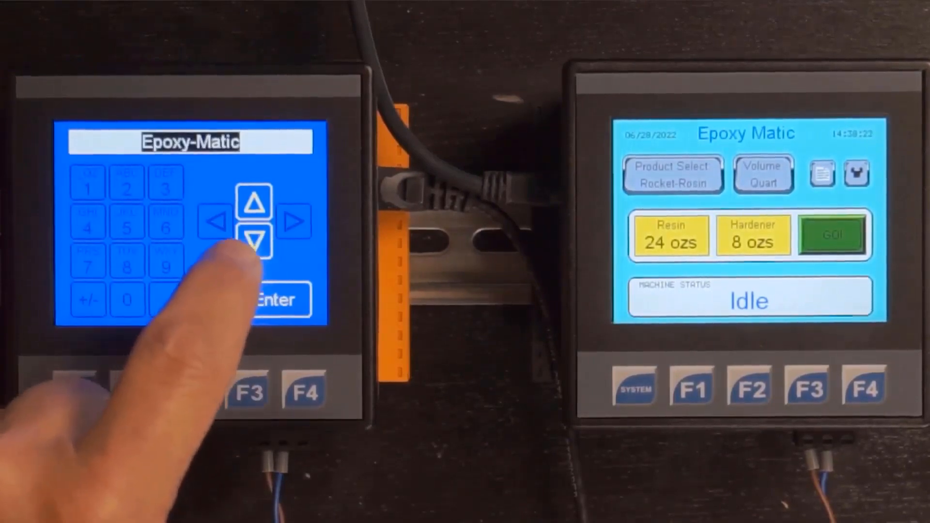
click(254, 241)
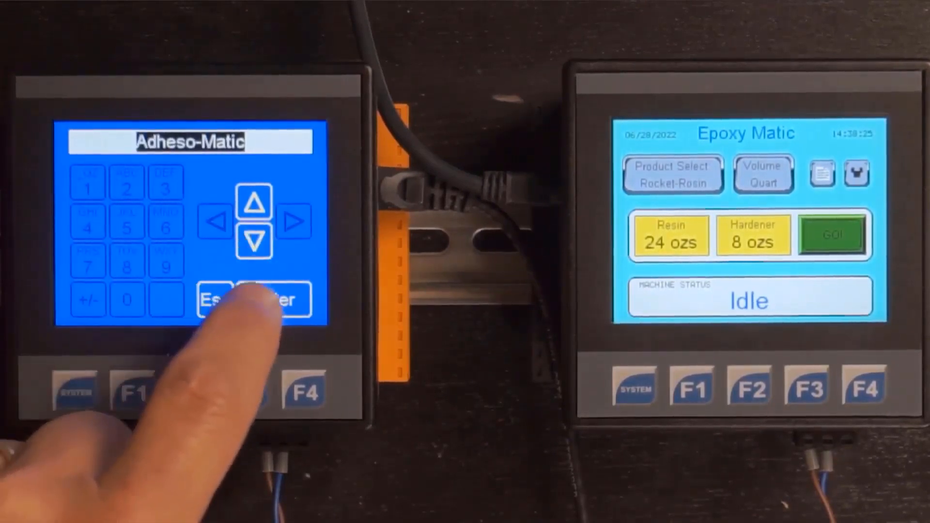
click(273, 298)
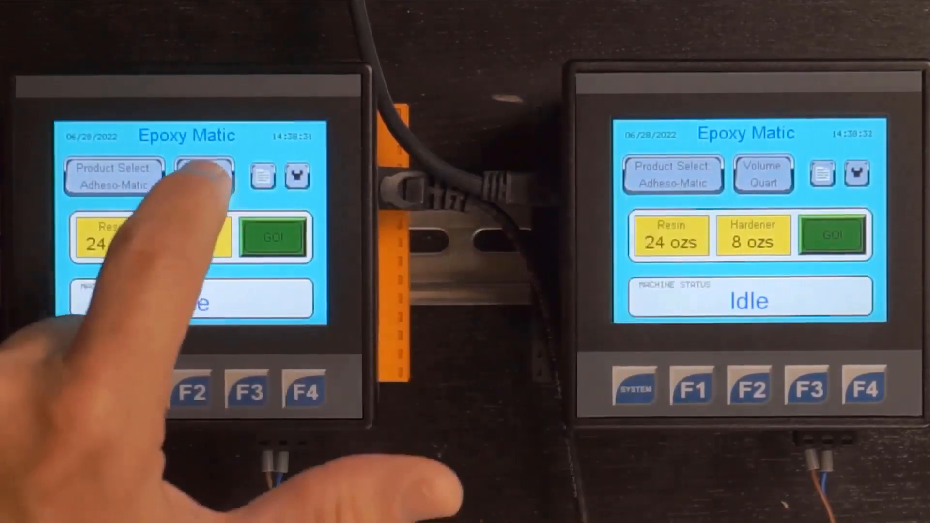
click(204, 177)
click(254, 237)
click(264, 298)
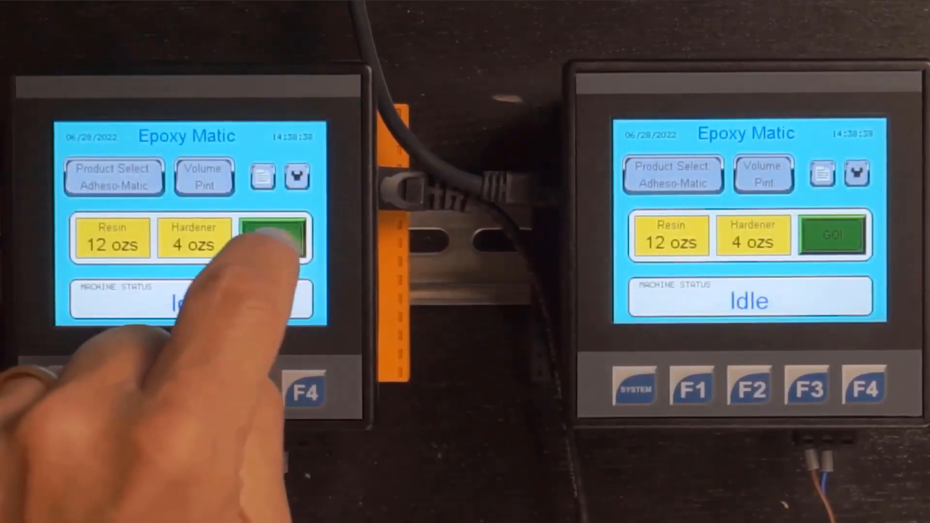
click(272, 237)
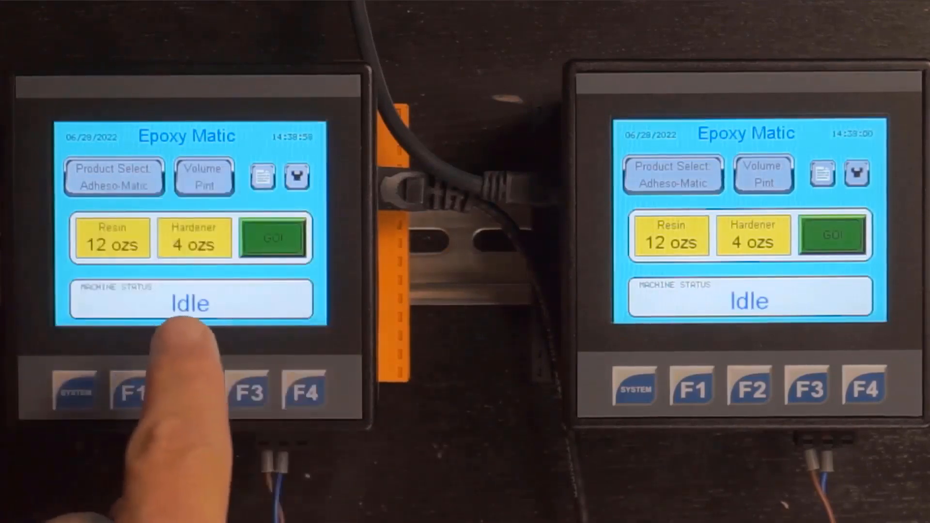
click(671, 175)
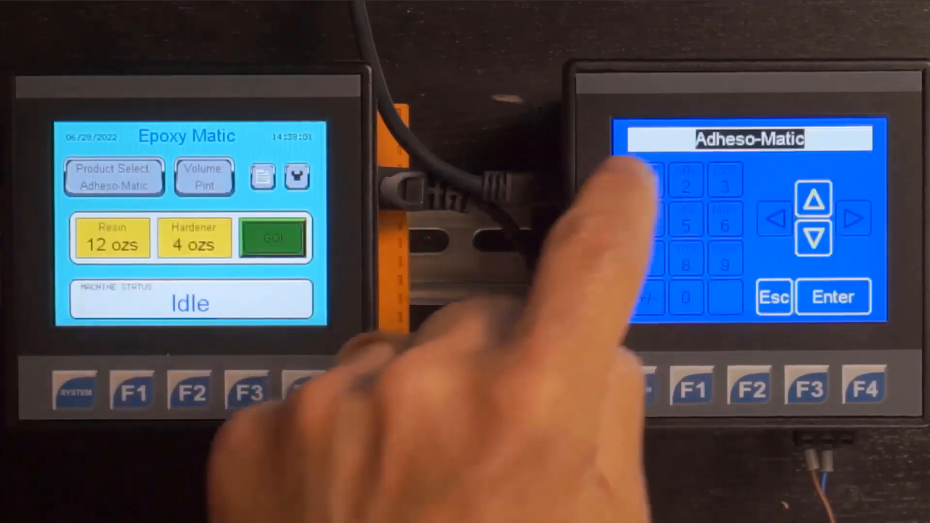
click(813, 235)
click(814, 235)
click(814, 198)
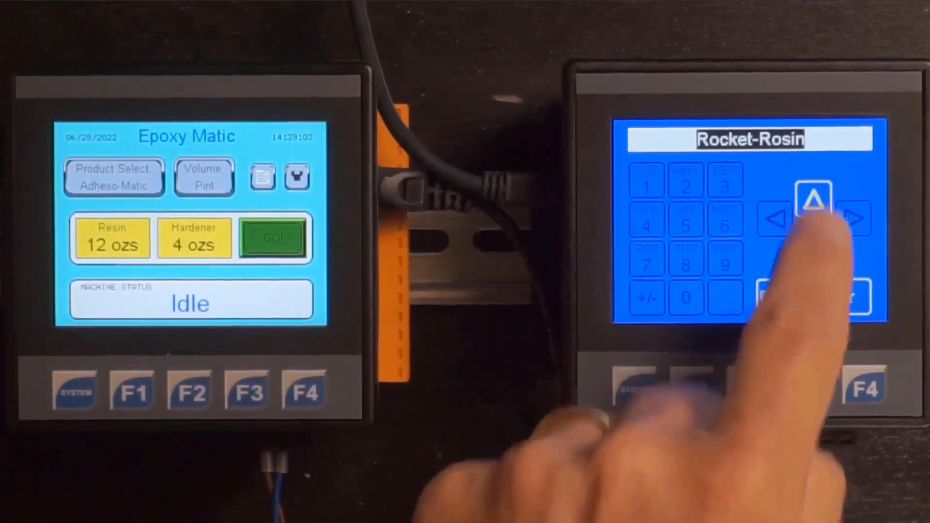
click(838, 296)
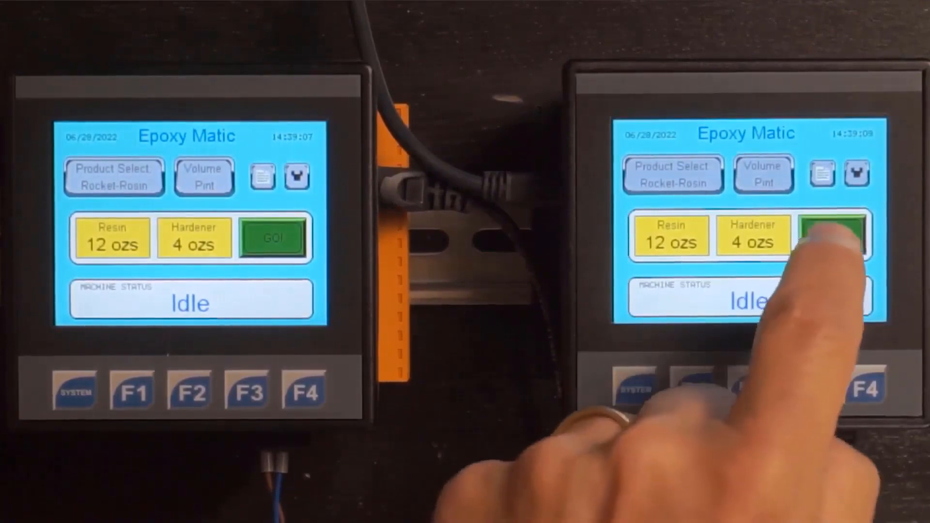
click(833, 235)
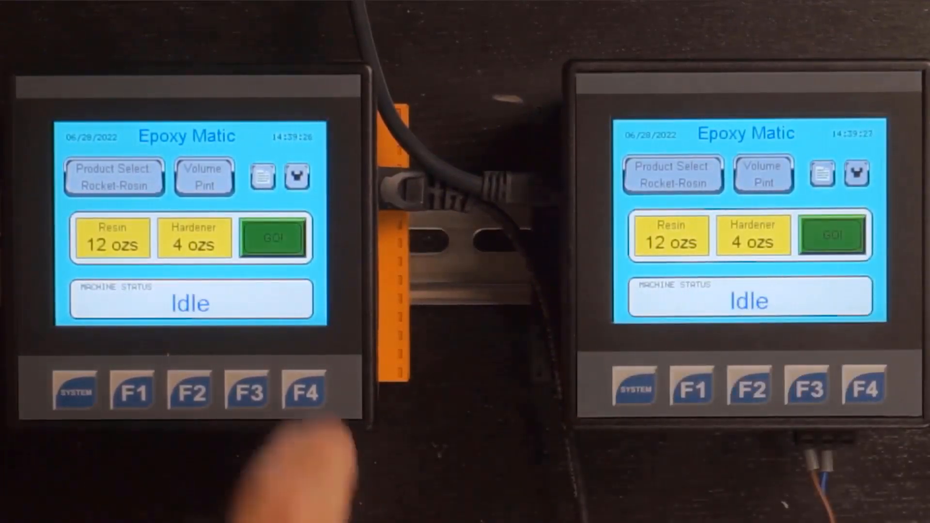
click(296, 177)
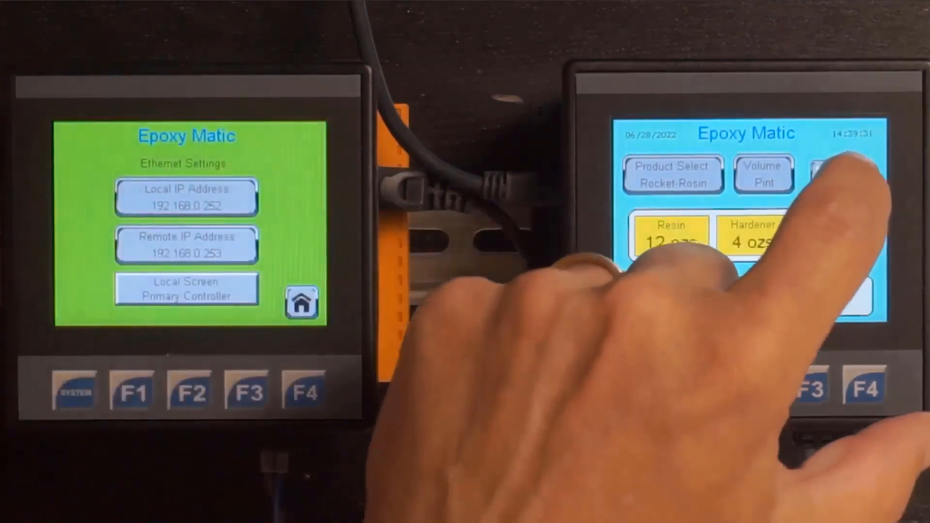
click(857, 173)
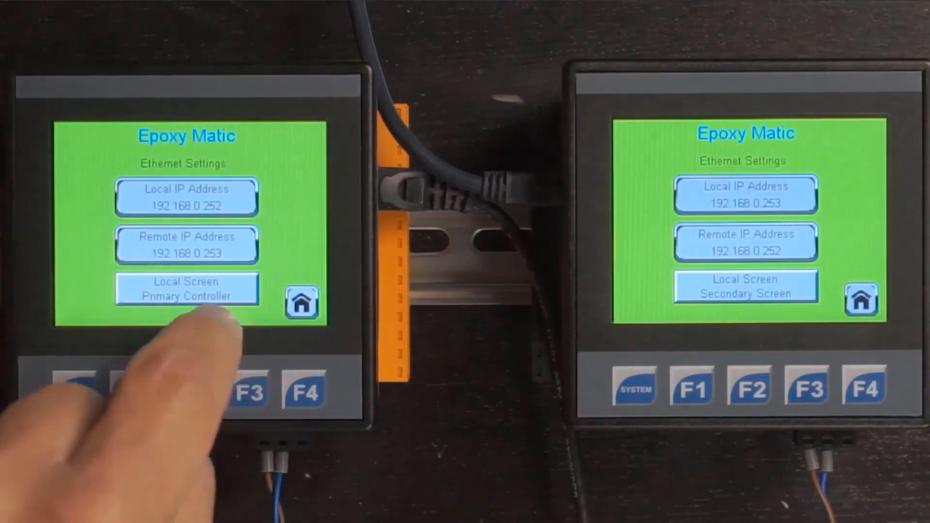
click(193, 290)
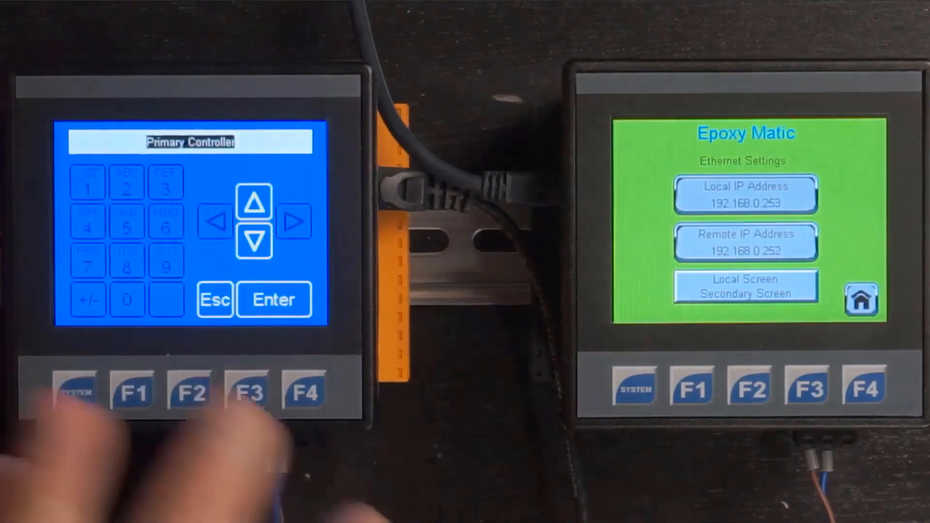
click(254, 240)
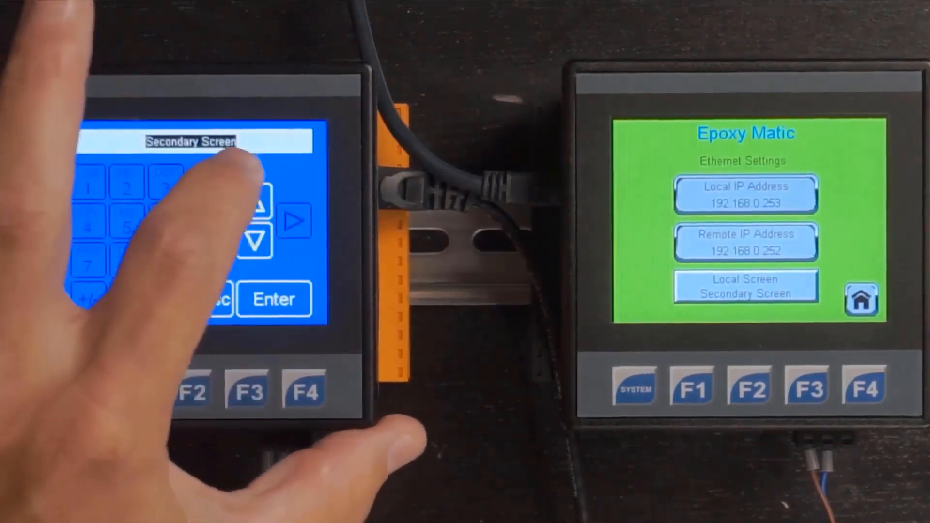
click(255, 201)
click(264, 300)
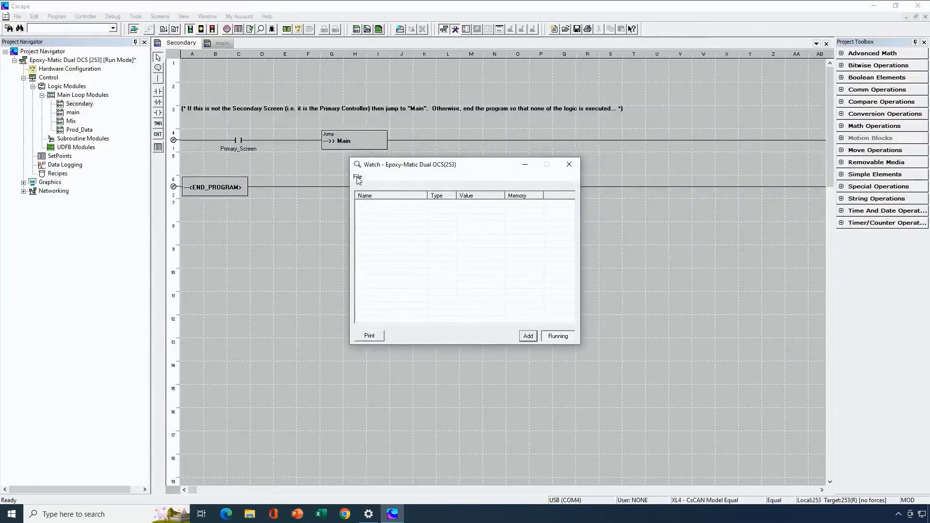
Load the saved watch list "Modbus TCP Status Watch" from the Desktop into the Epoxy-Matic Dual OCS watch window
click(358, 177)
click(374, 199)
click(394, 226)
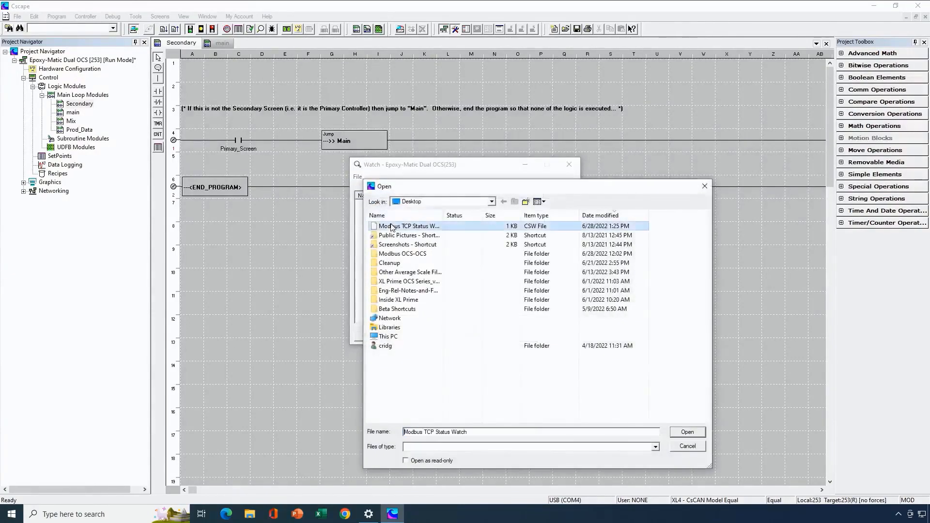
click(686, 431)
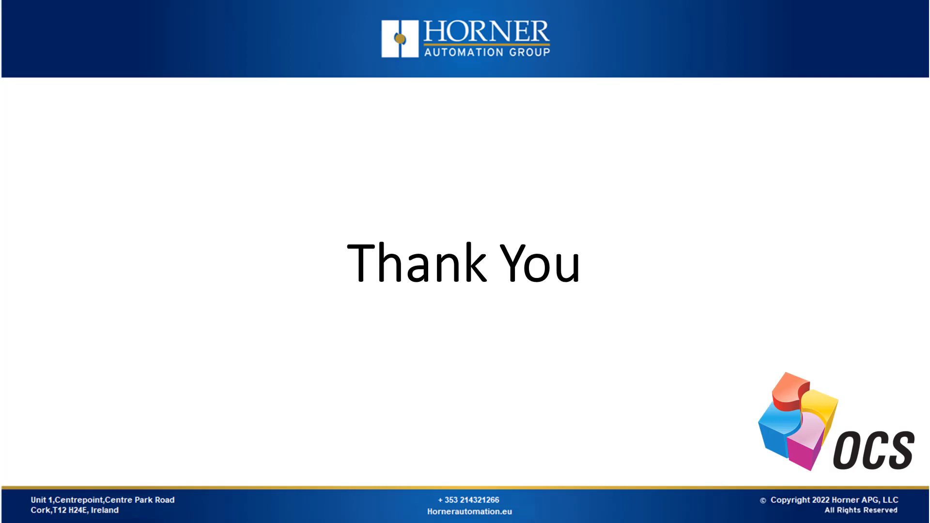
key(Right)
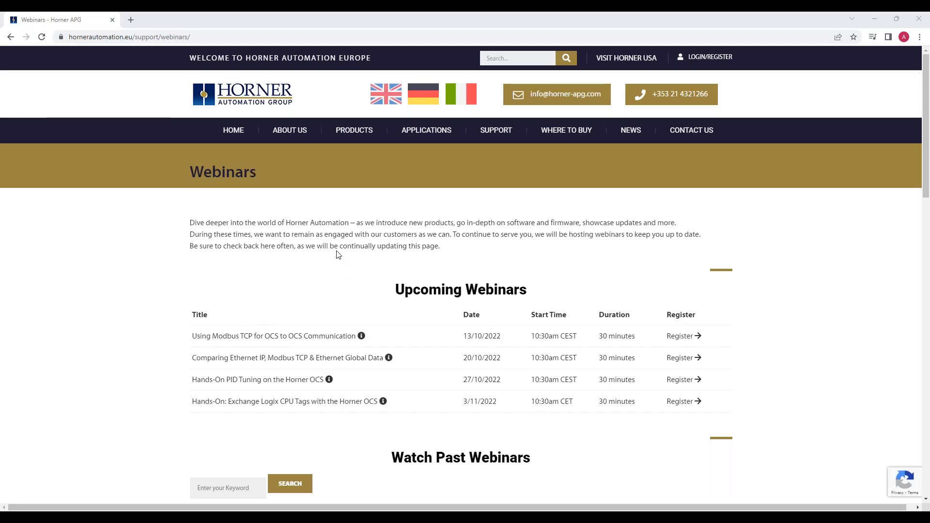
scroll(346, 232, down, 2)
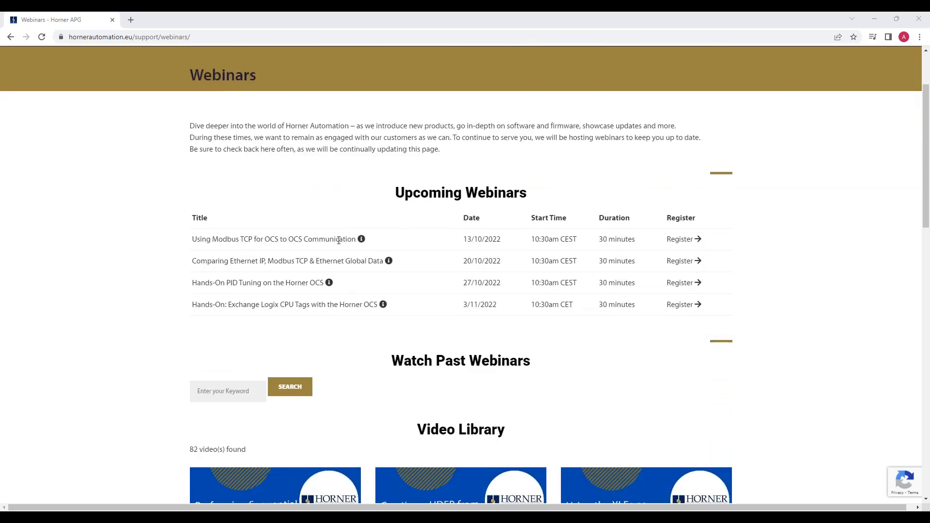
scroll(345, 243, down, 2)
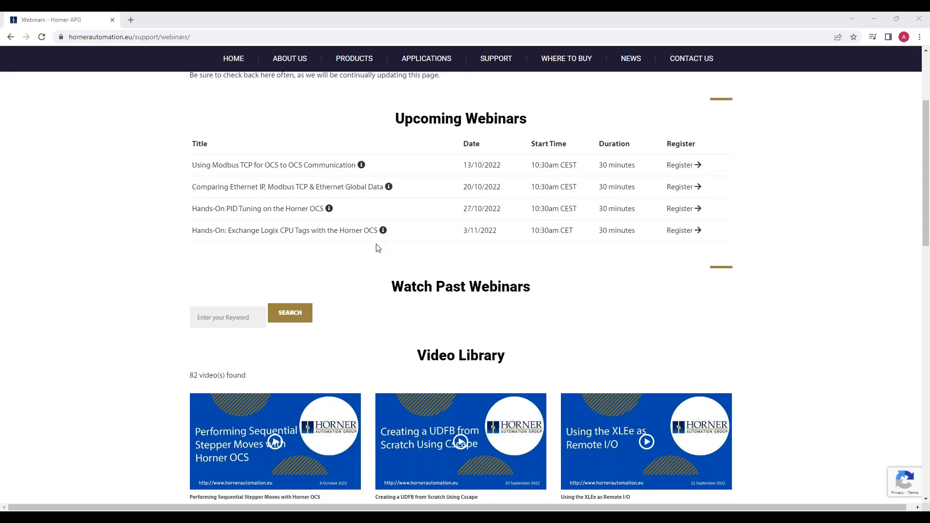
scroll(376, 246, down, 2)
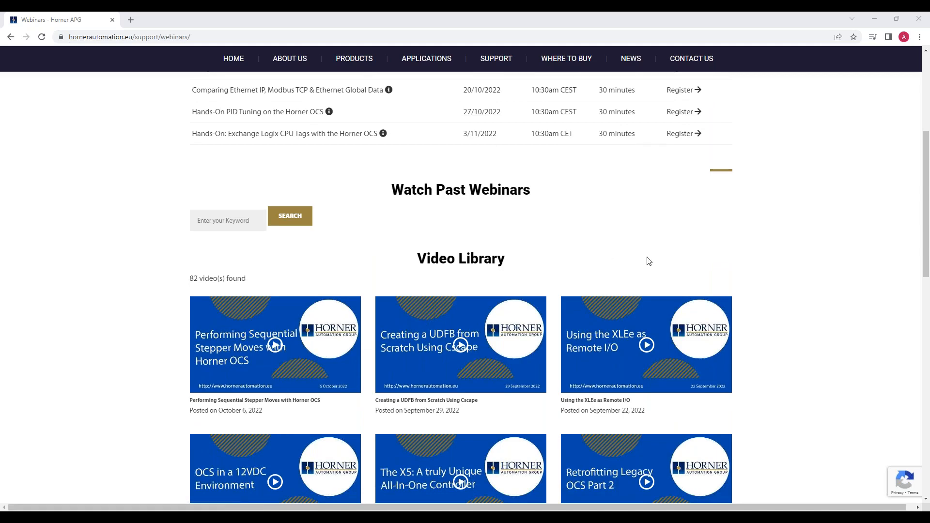
scroll(400, 279, up, 2)
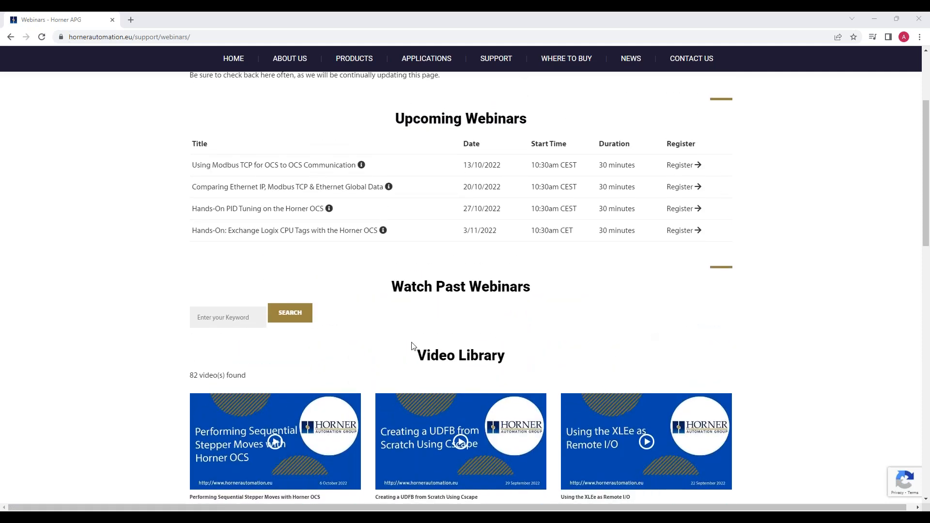